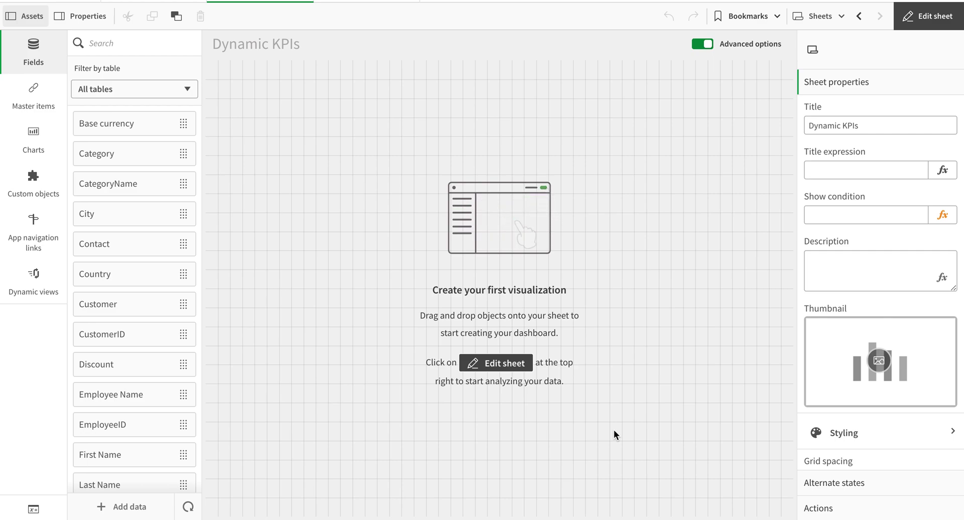
- Place a bar chart at the top-left of the Dynamic KPIs sheet and resize it
click(15, 141)
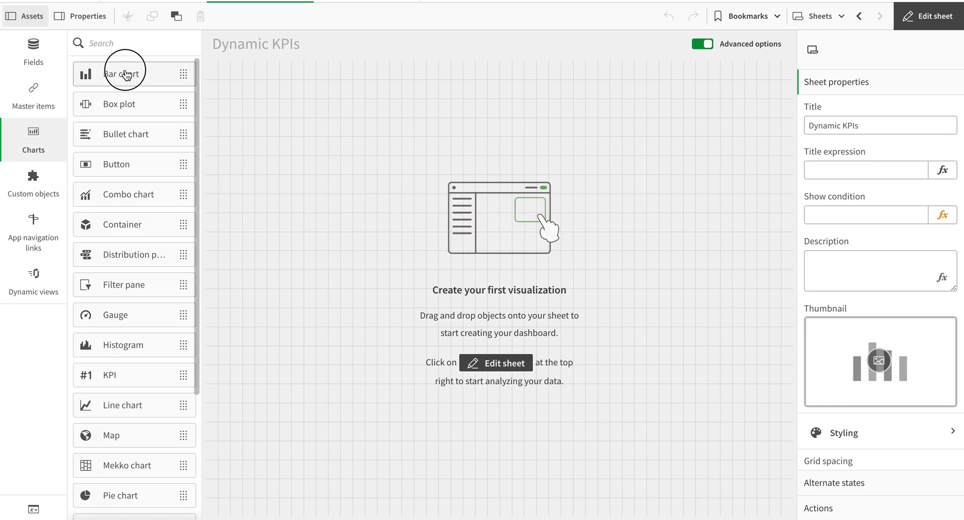
drag(127, 76, 331, 211)
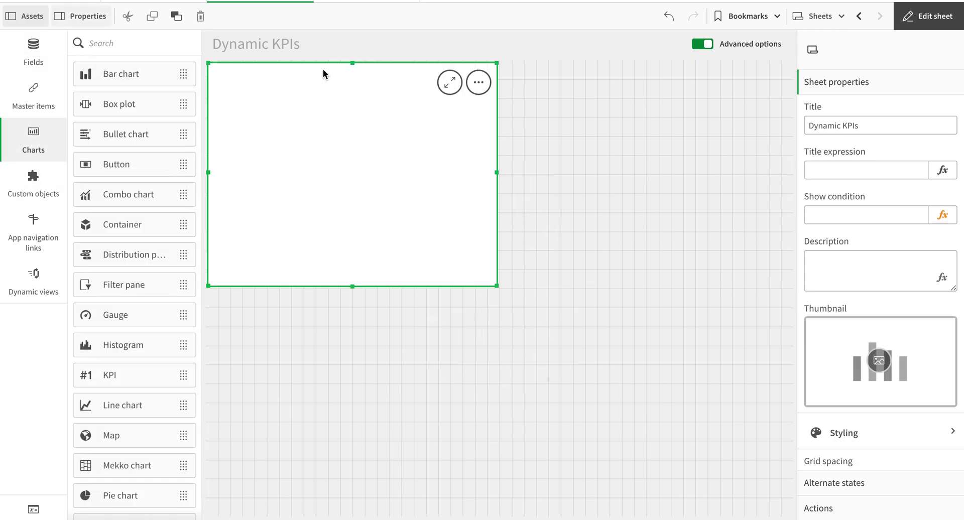
drag(347, 63, 347, 133)
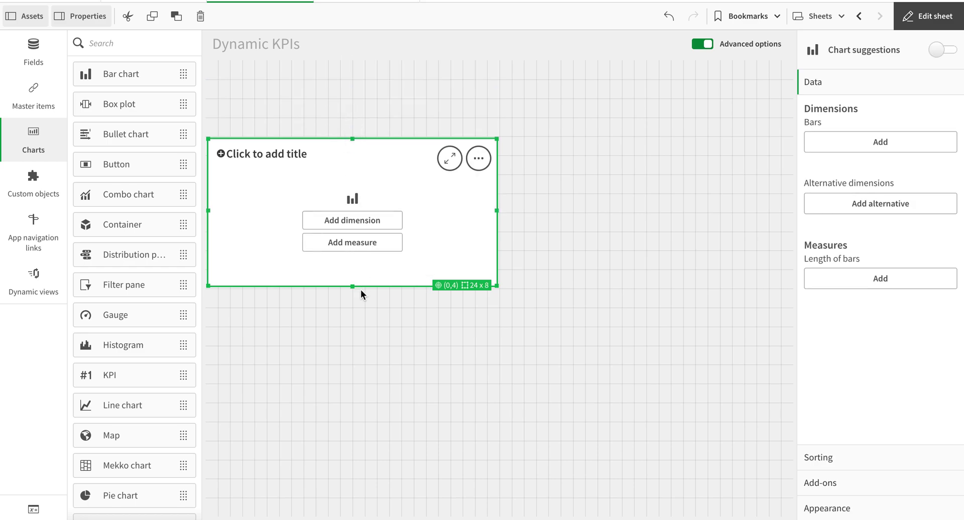
drag(353, 287, 351, 342)
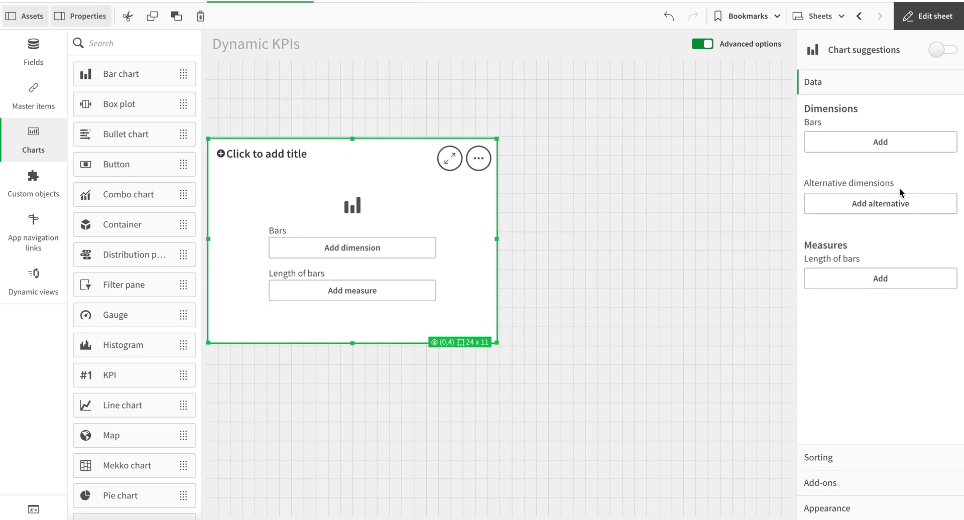
- Give the bar chart Category as its dimension and SalesAmount as its measure
click(866, 149)
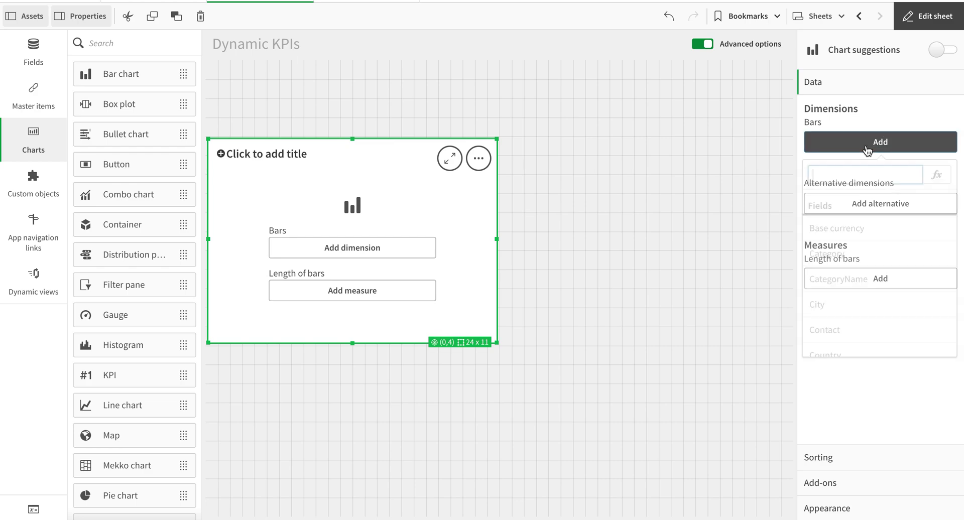
click(857, 255)
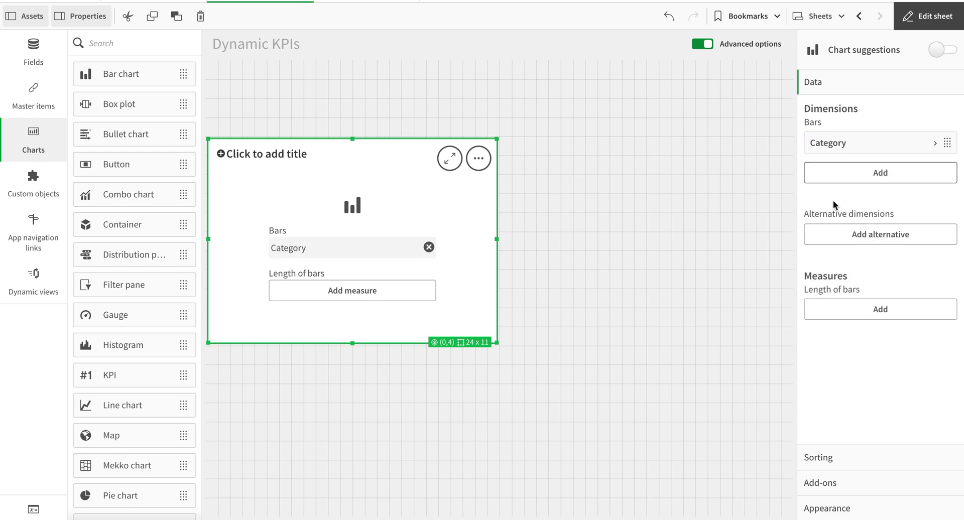
click(849, 311)
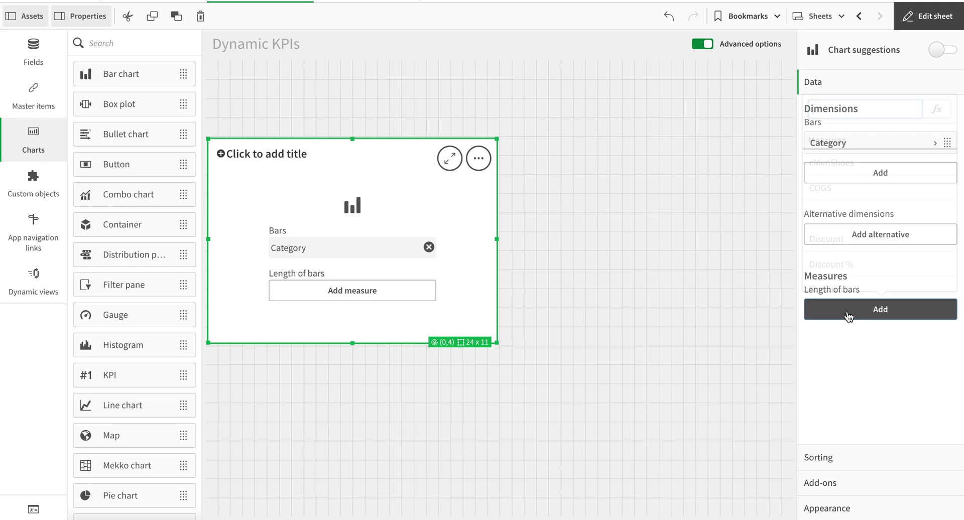
scroll(863, 245, down, 4)
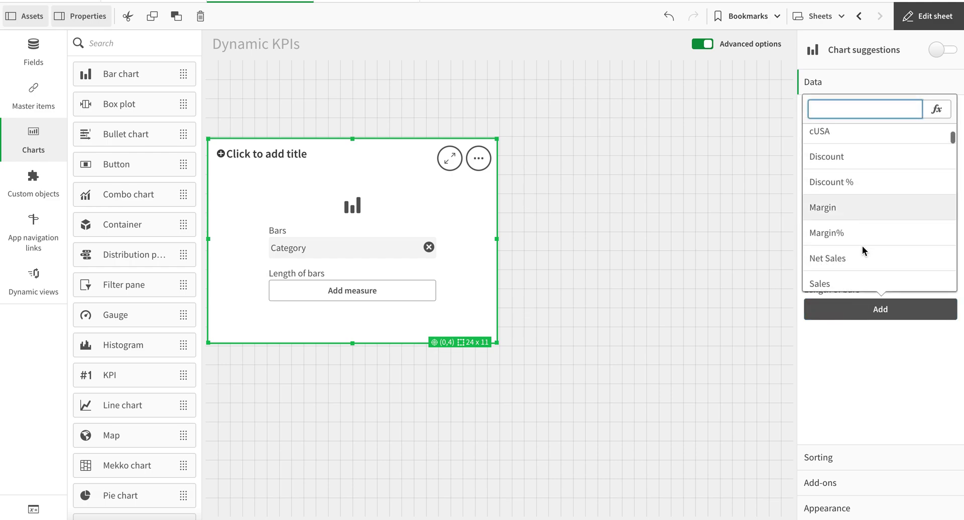
click(855, 282)
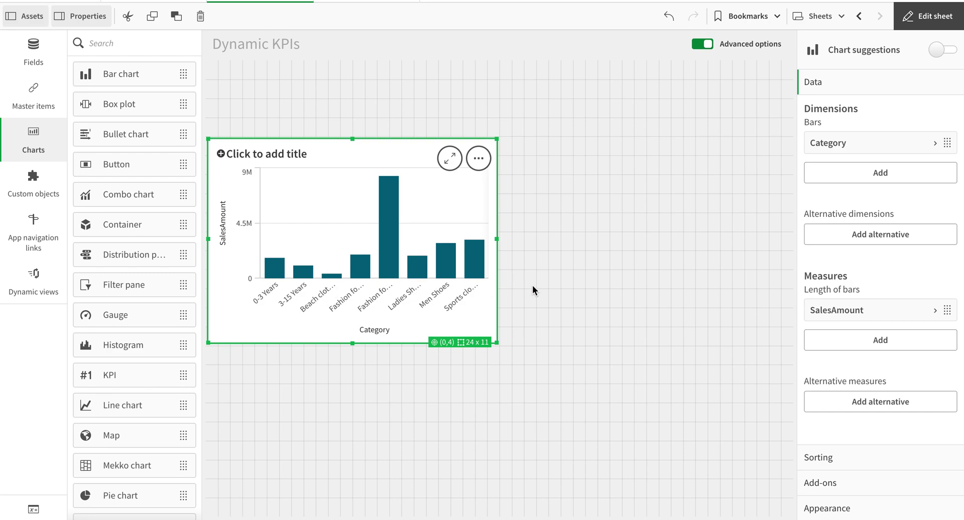
click(137, 42)
- Place a line chart right of the bar chart, sized to match its height
text(lin)
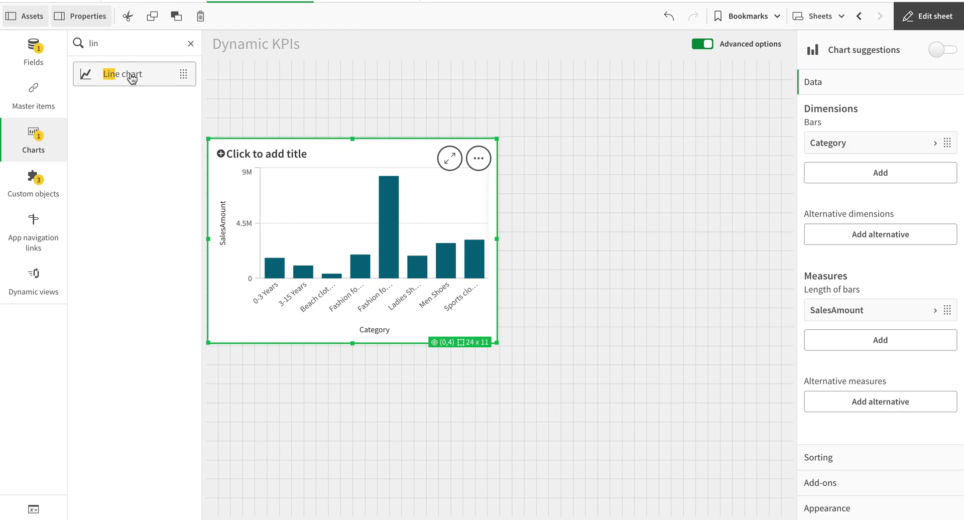
drag(132, 76, 643, 89)
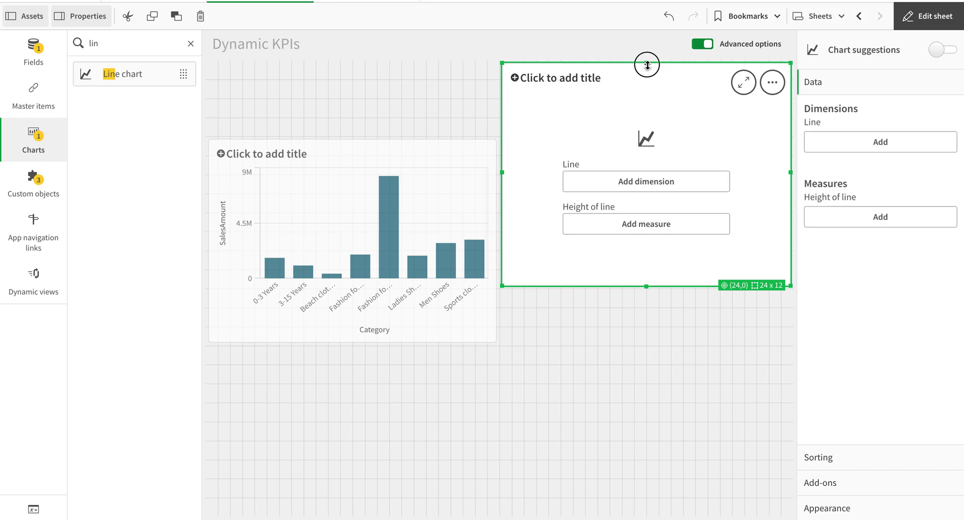
drag(646, 65, 647, 139)
click(647, 292)
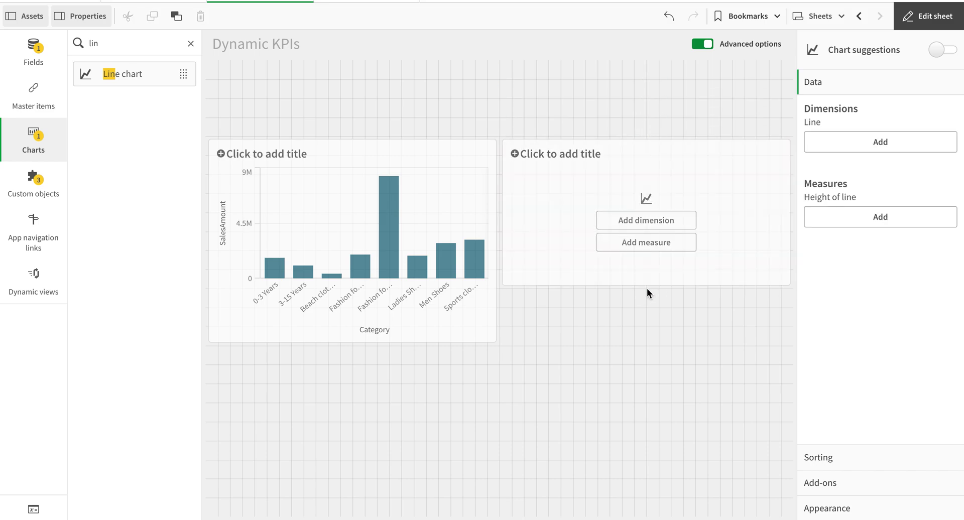
drag(647, 283, 662, 350)
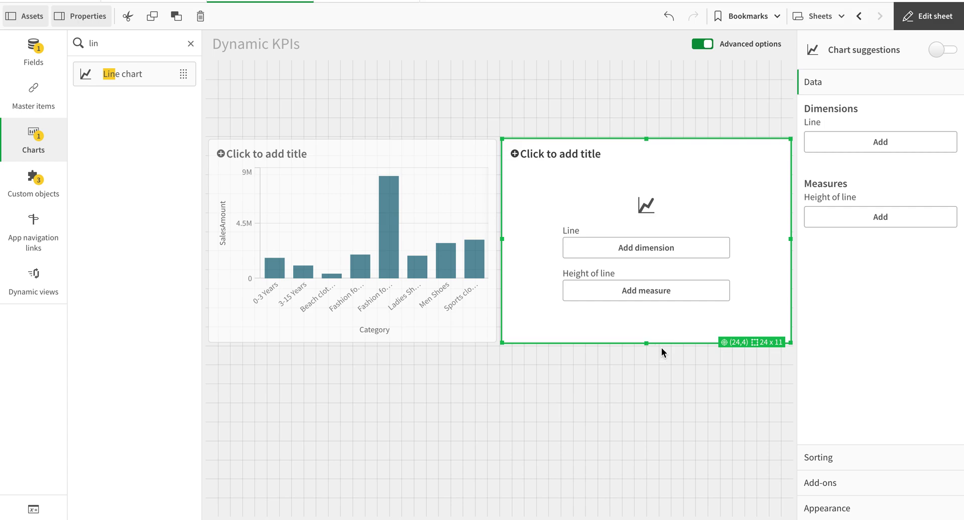
- Give the line chart SalesAmount as measure and OrderDate.YearMonth as dimension, then exit editing
click(810, 220)
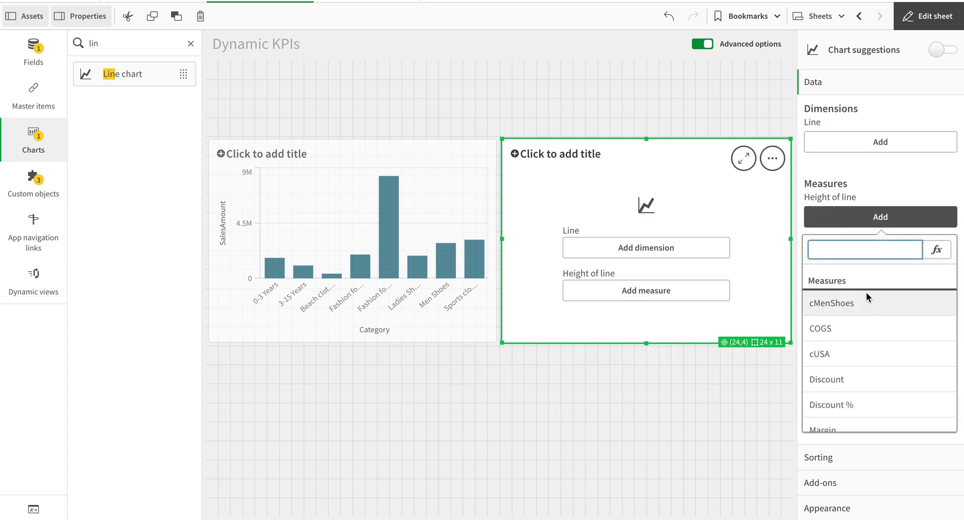
text(sale)
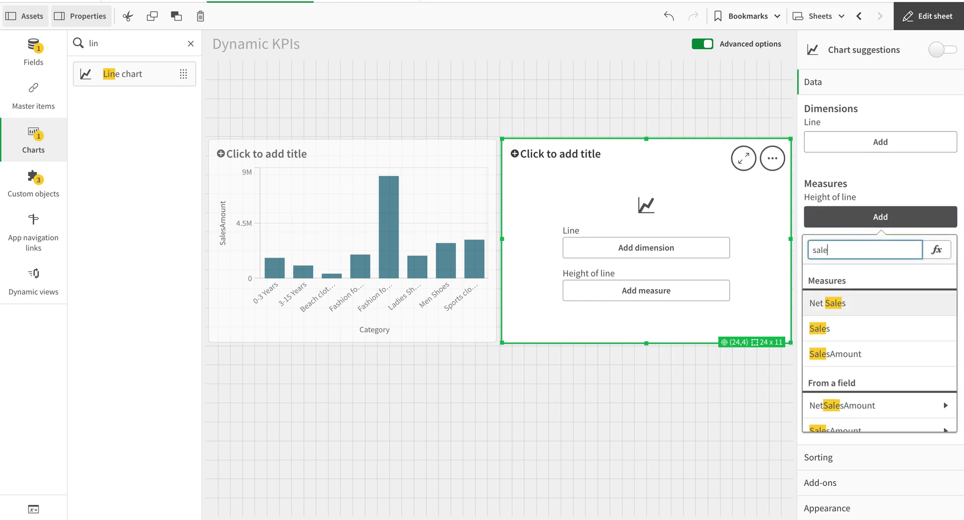
click(888, 354)
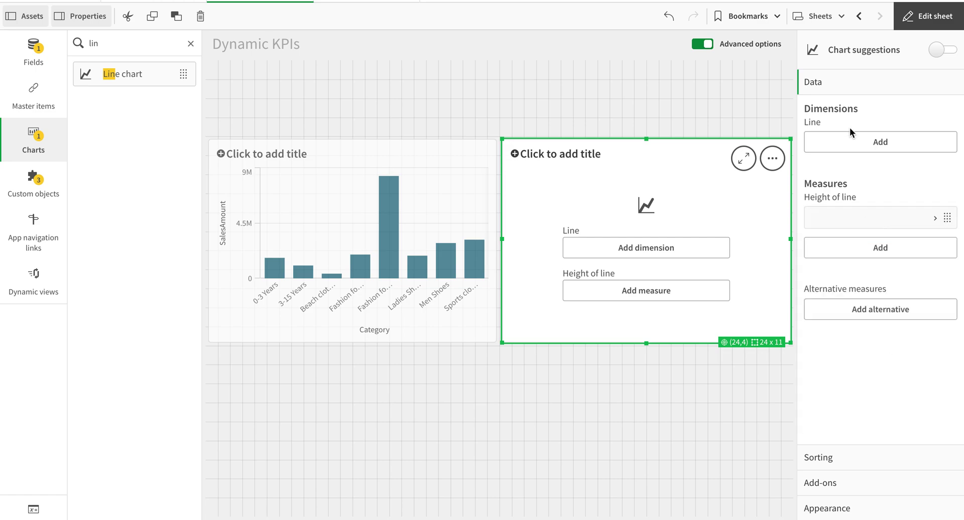
click(850, 143)
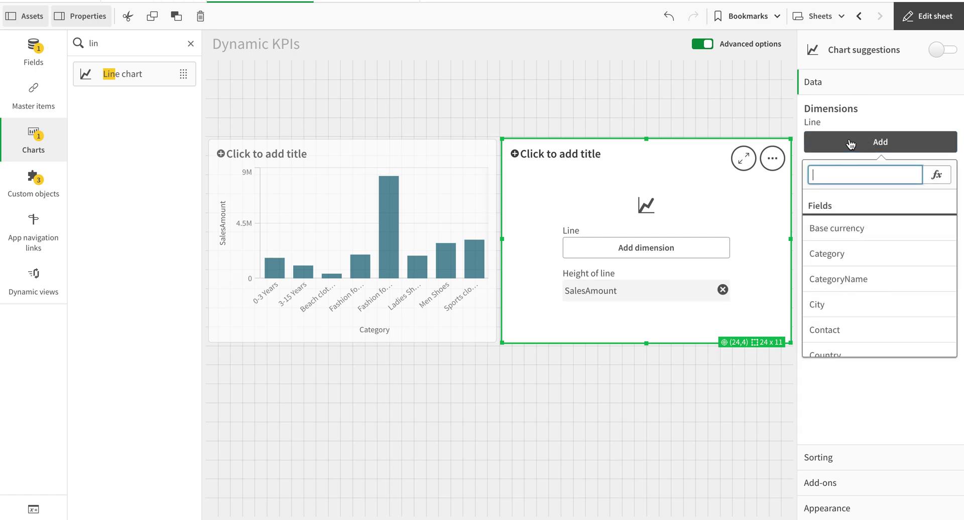
text(s)
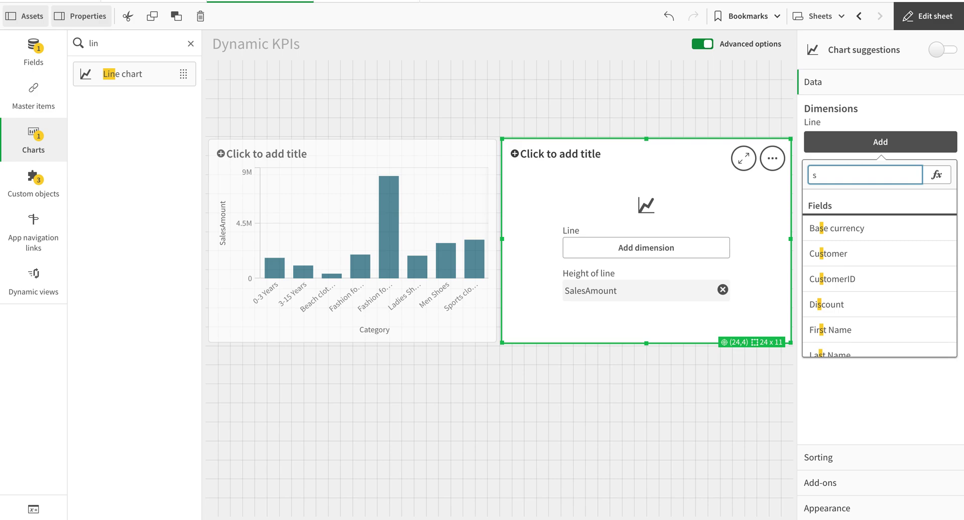
key(BackSpace)
text(order)
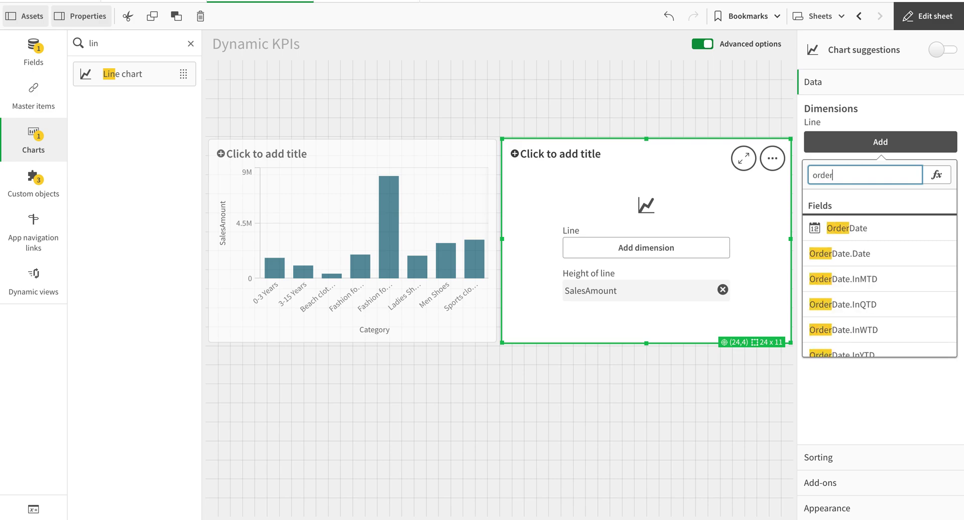
scroll(893, 299, down, 1)
scroll(893, 299, down, 3)
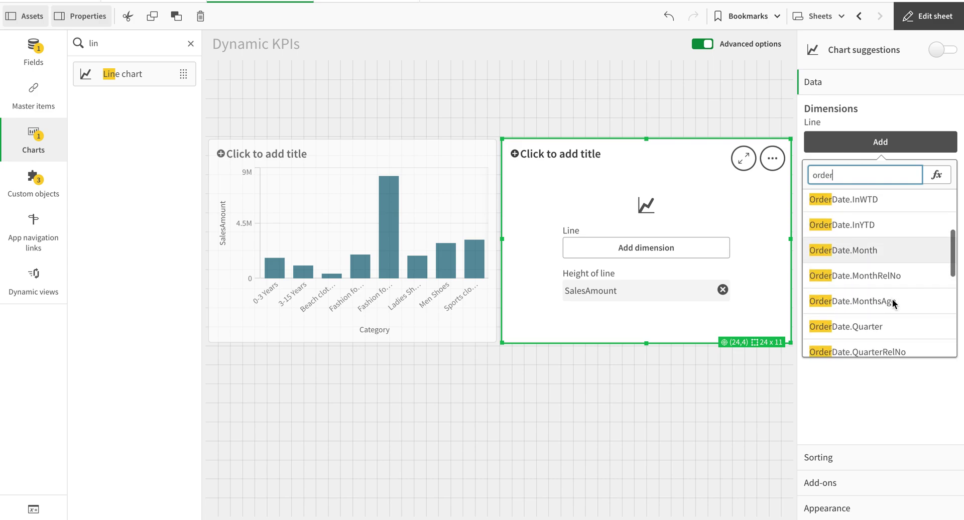
scroll(893, 299, down, 4)
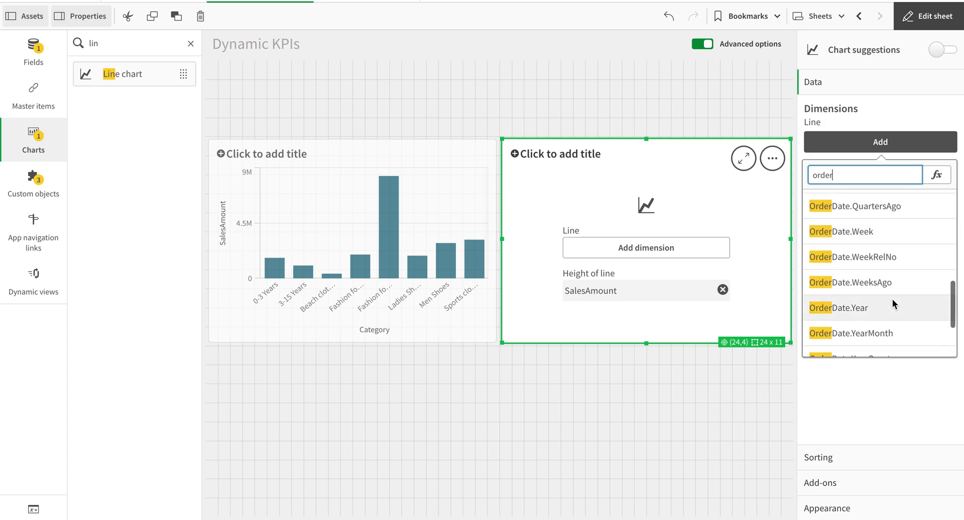
click(890, 300)
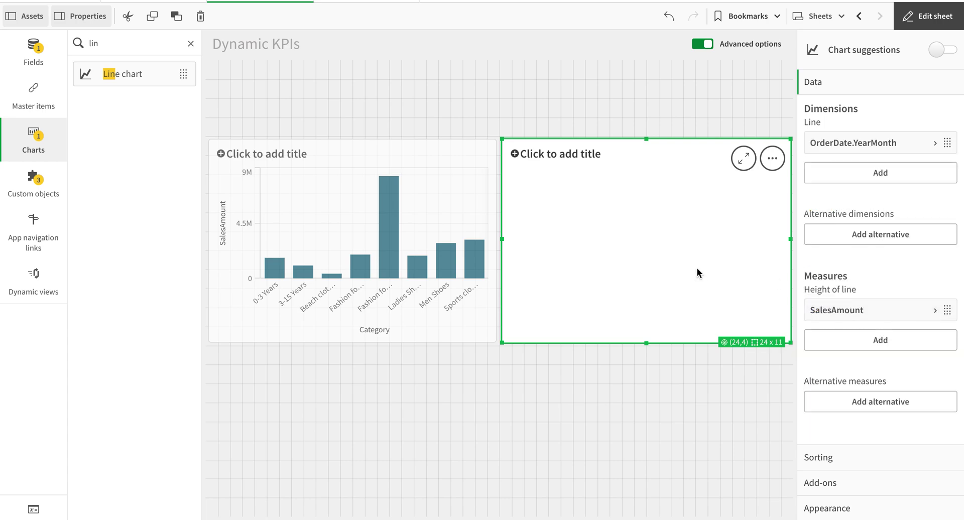
click(931, 16)
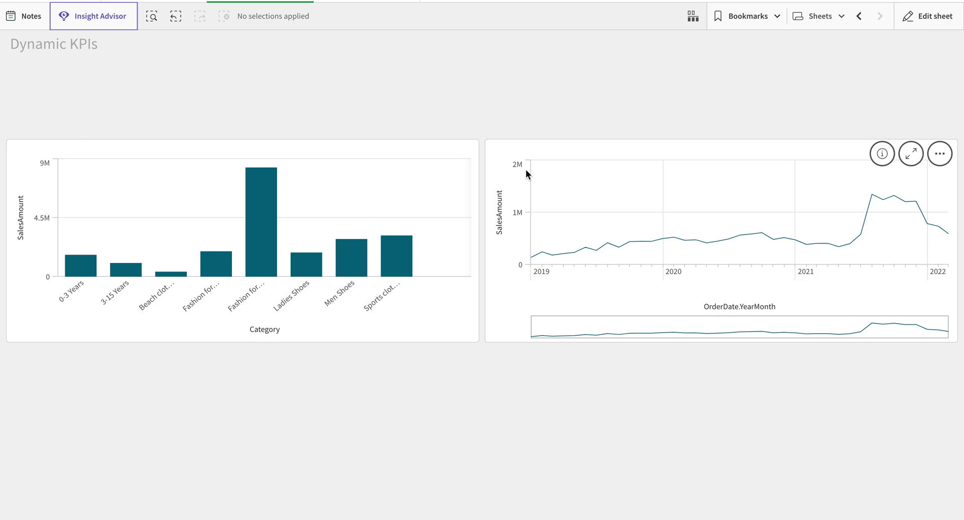
- Back in edit mode, add Margin as an alternative measure on the line chart
click(934, 16)
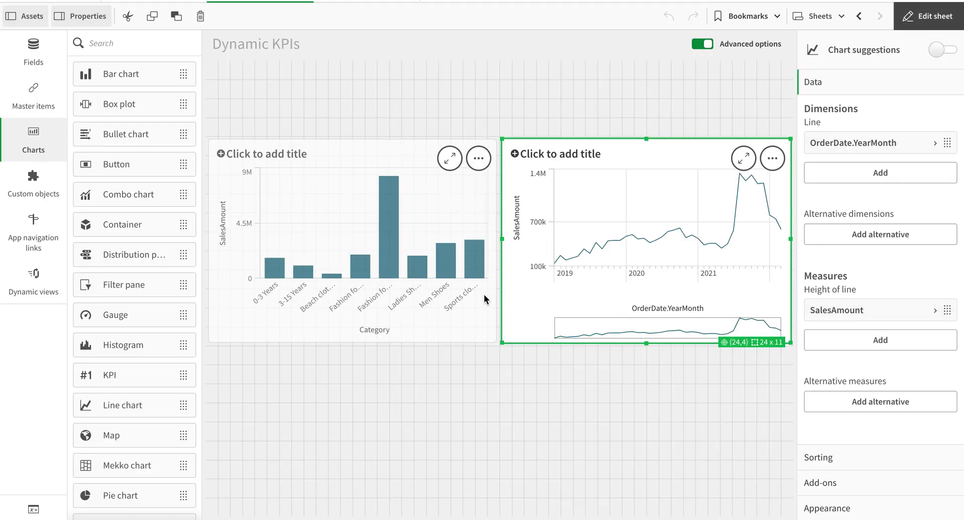
click(831, 401)
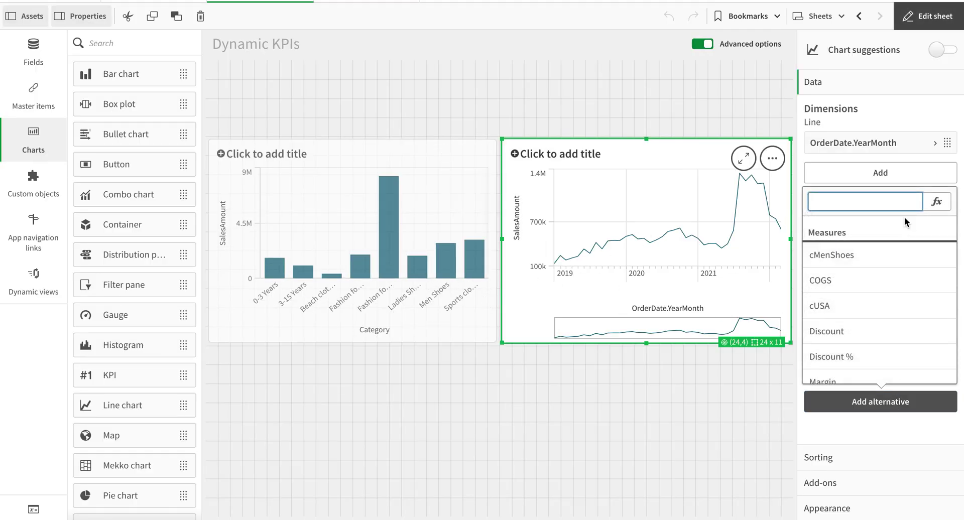
scroll(848, 360, down, 1)
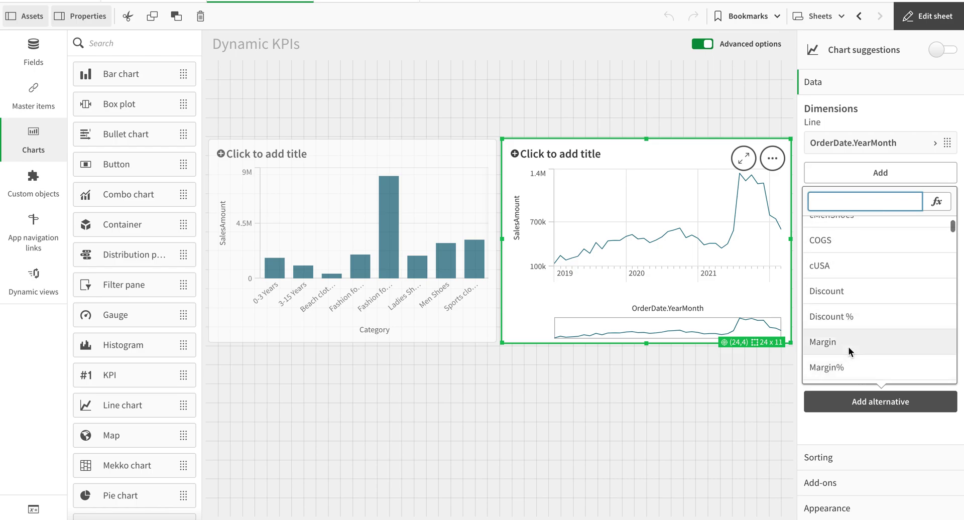
click(849, 344)
- Add Margin as an alternative measure on the Category bar chart as well
click(446, 290)
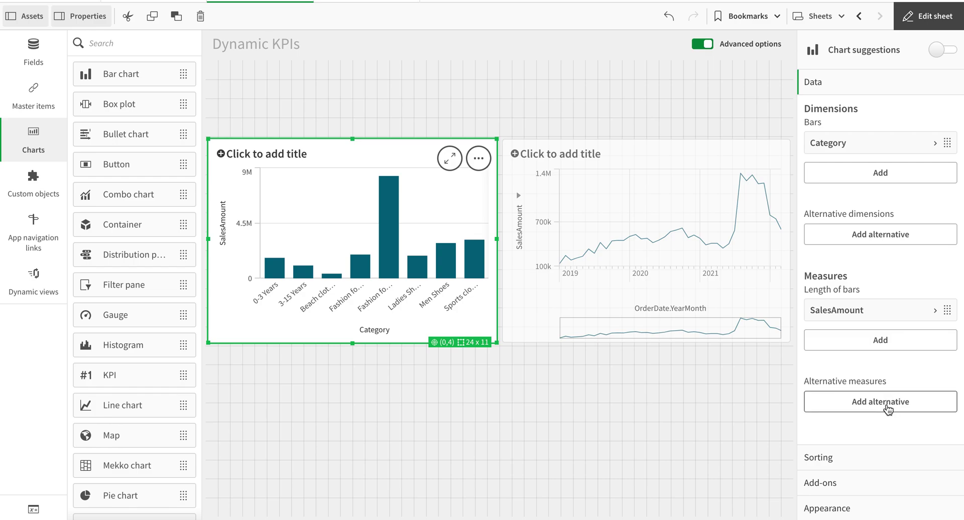
click(886, 408)
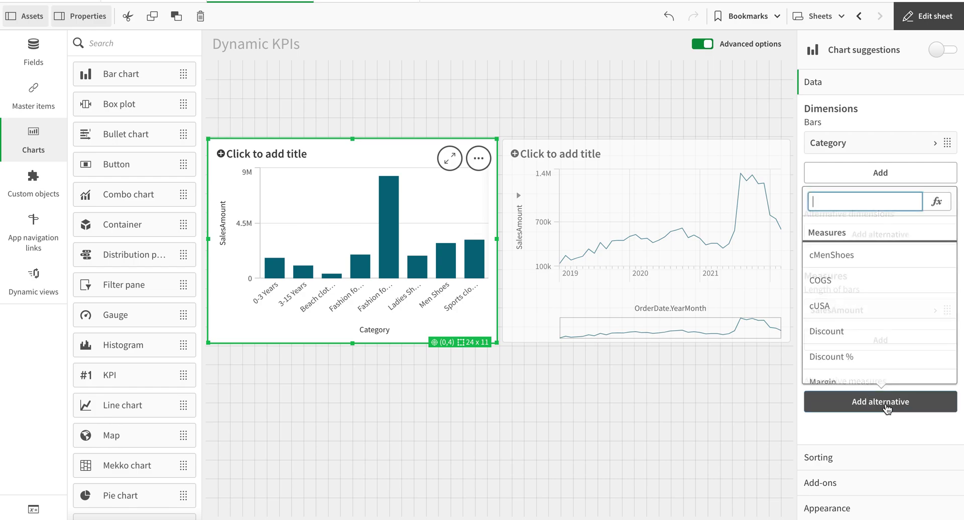
scroll(848, 359, down, 1)
click(847, 359)
- In view mode, switch both the bar chart and line chart measures to Margin
click(952, 17)
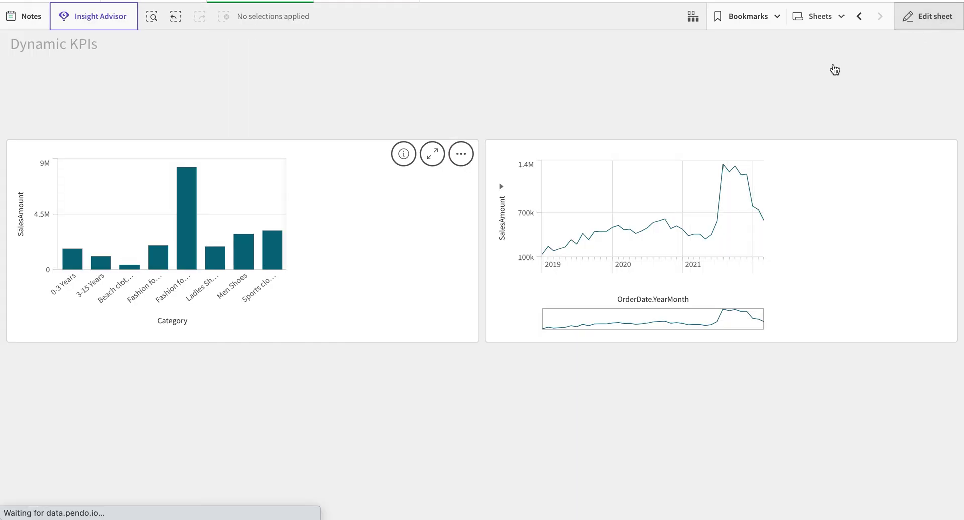
click(23, 208)
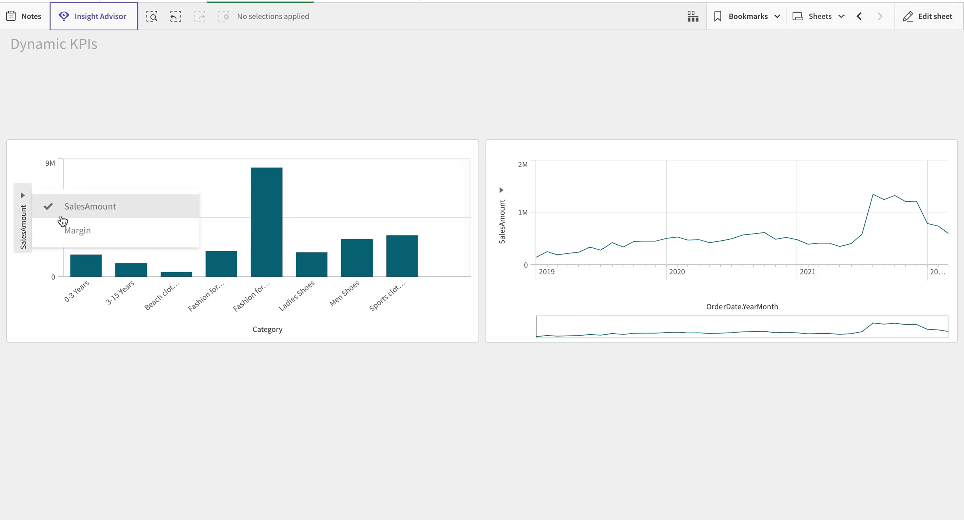
click(60, 227)
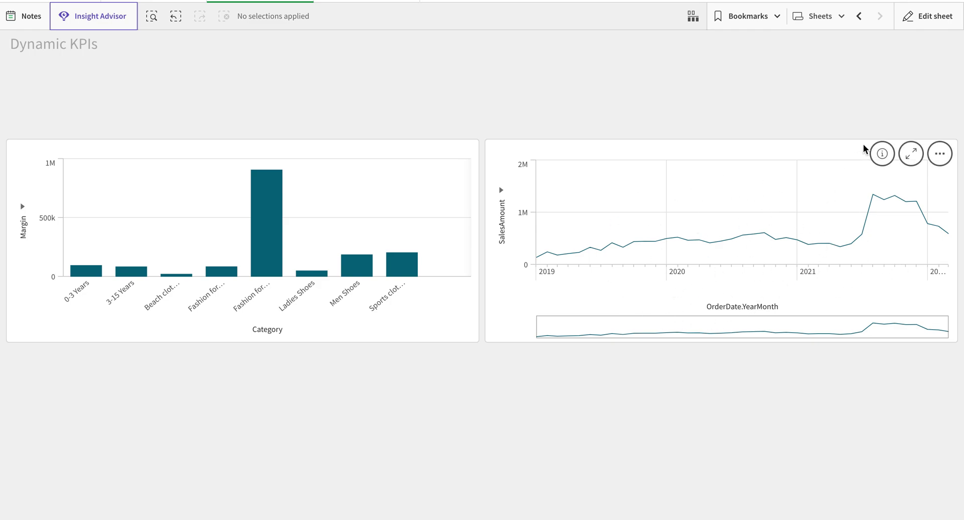
click(499, 190)
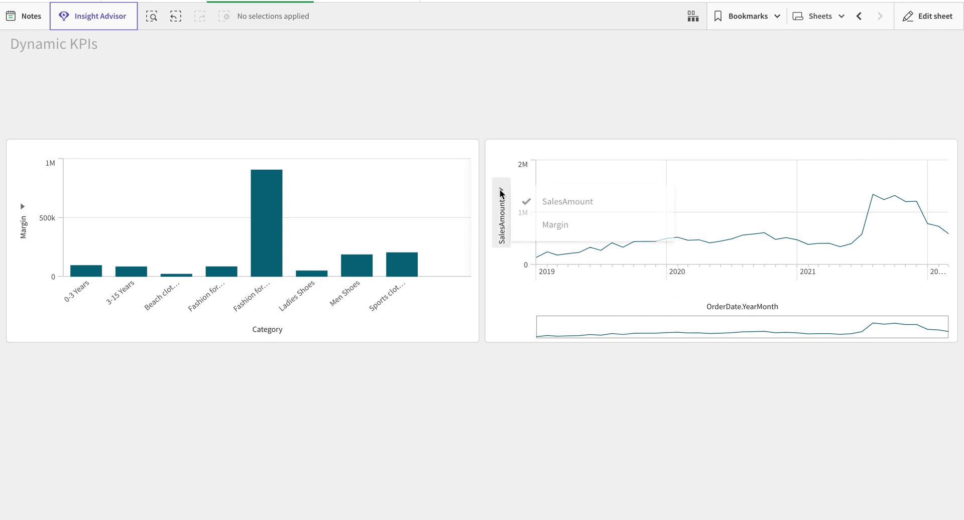
click(535, 233)
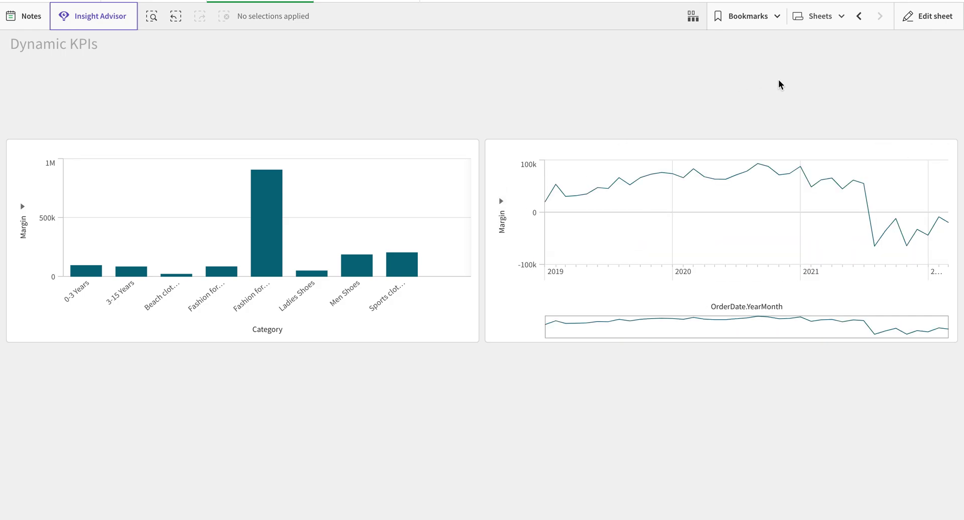
- Return to editing and select the bar chart, then the line chart
click(926, 16)
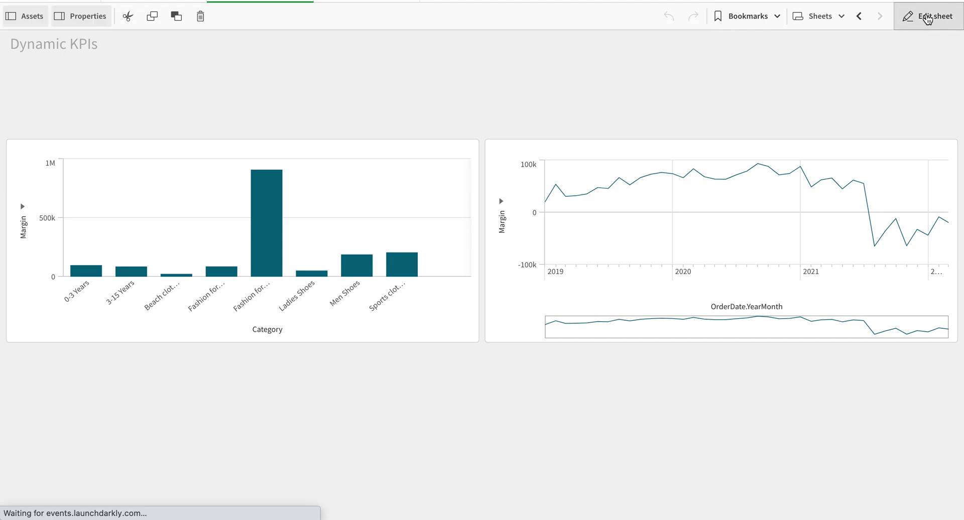
click(304, 177)
click(591, 176)
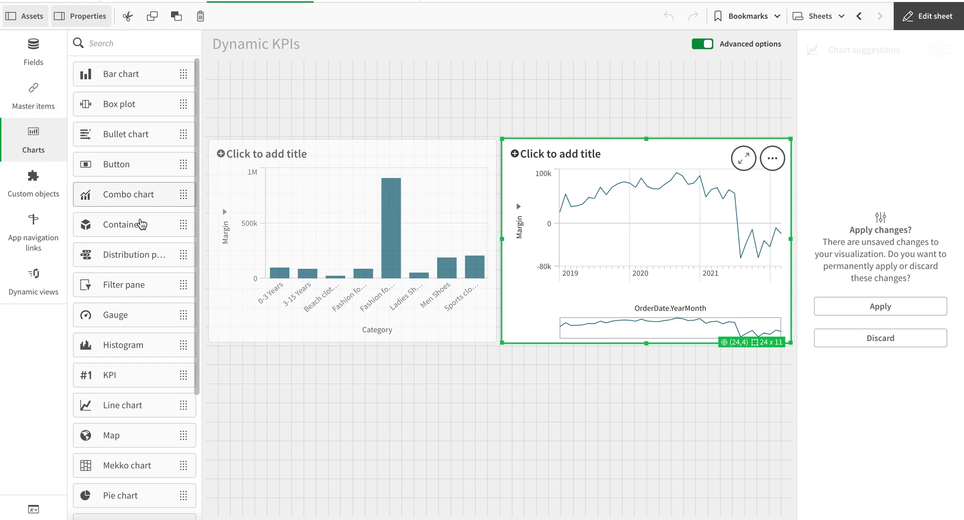
- Place a button above the charts, shrink it to 15 by 3 cells, and list the app variables
drag(132, 169, 299, 101)
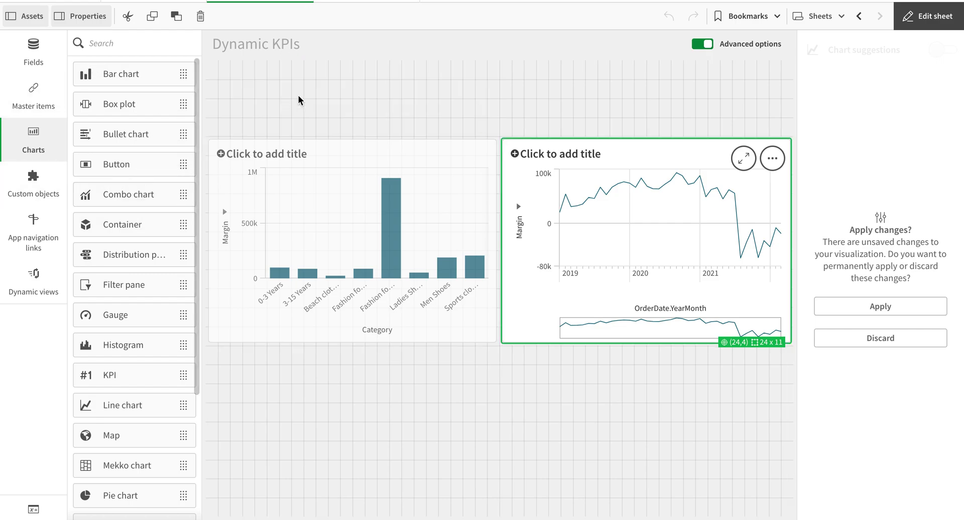
click(438, 116)
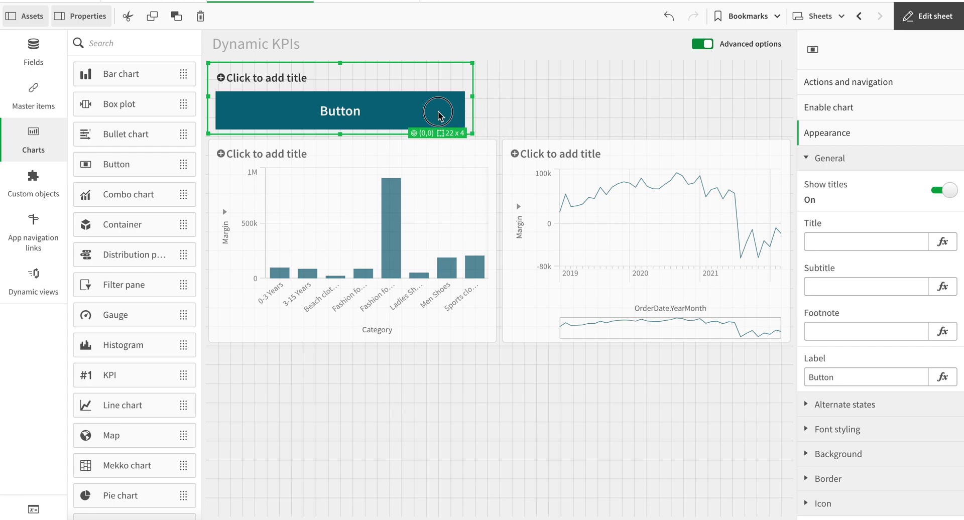
drag(472, 134, 391, 116)
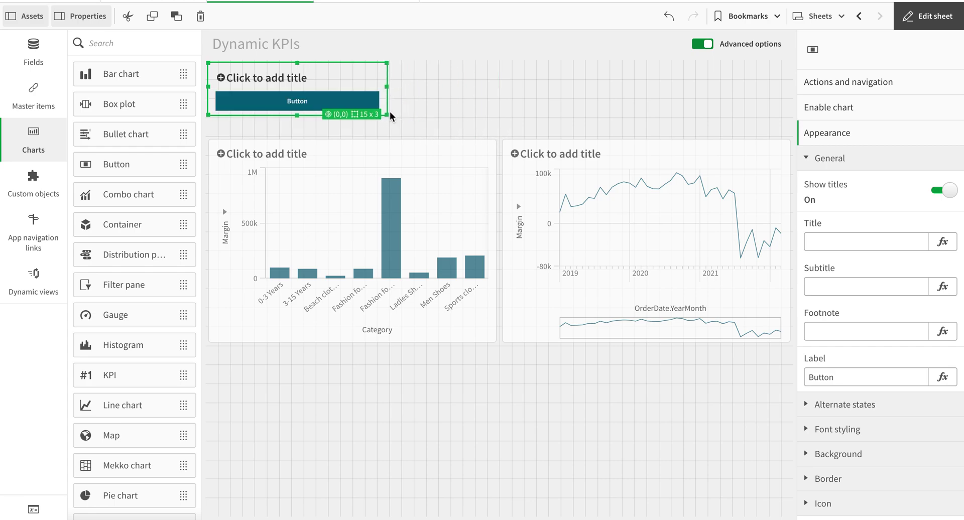
click(33, 509)
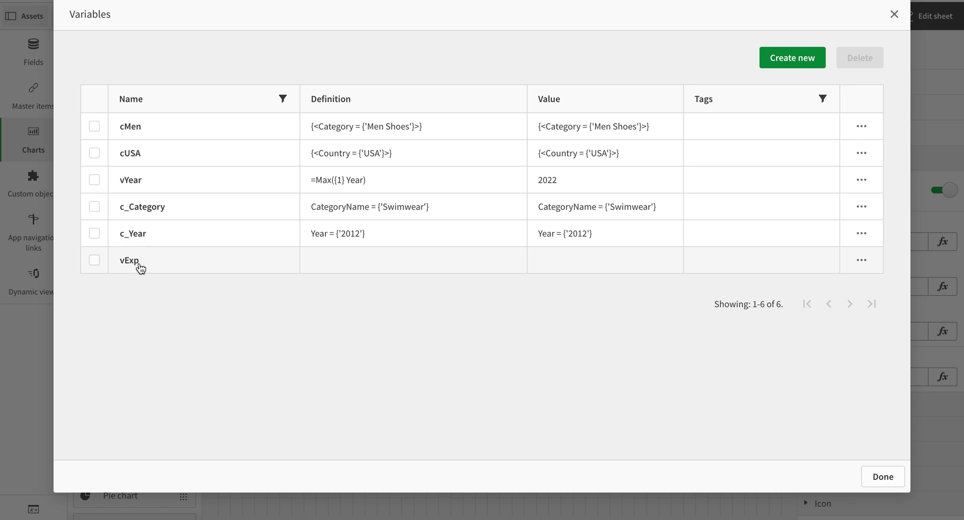
- Add a Set variable value action to the button that assigns 1 to vExp
click(889, 12)
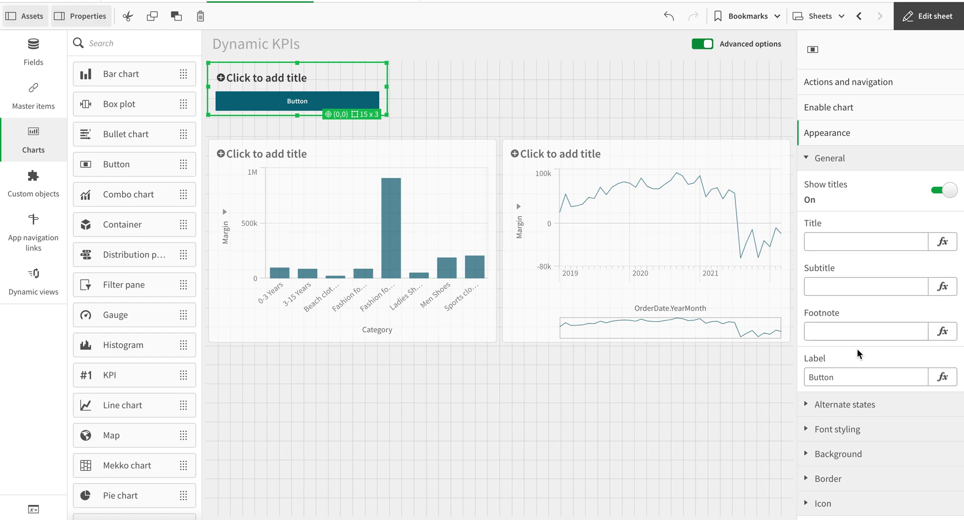
click(853, 381)
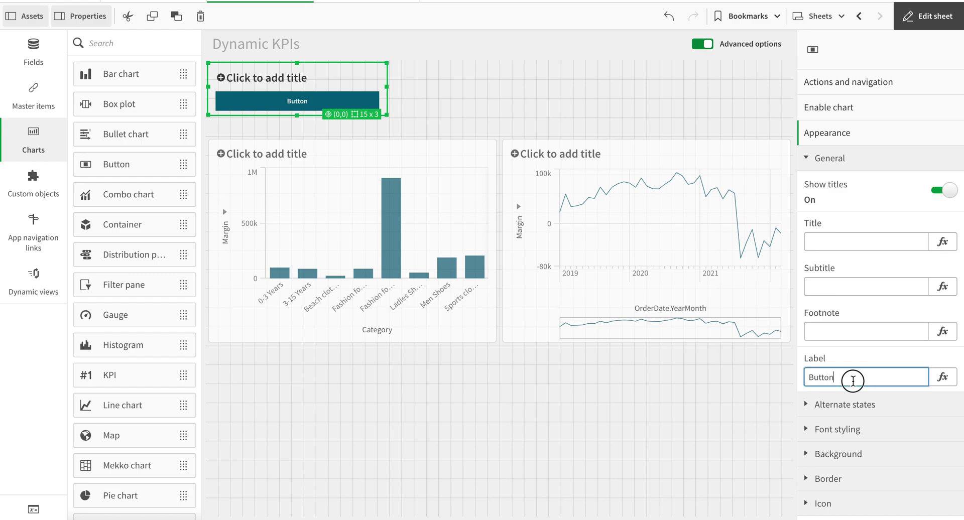
click(848, 92)
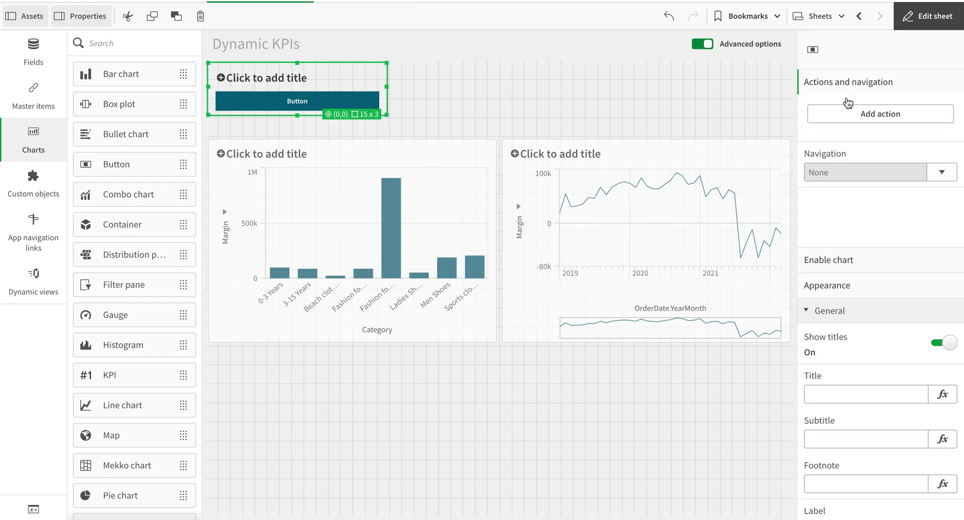
click(927, 124)
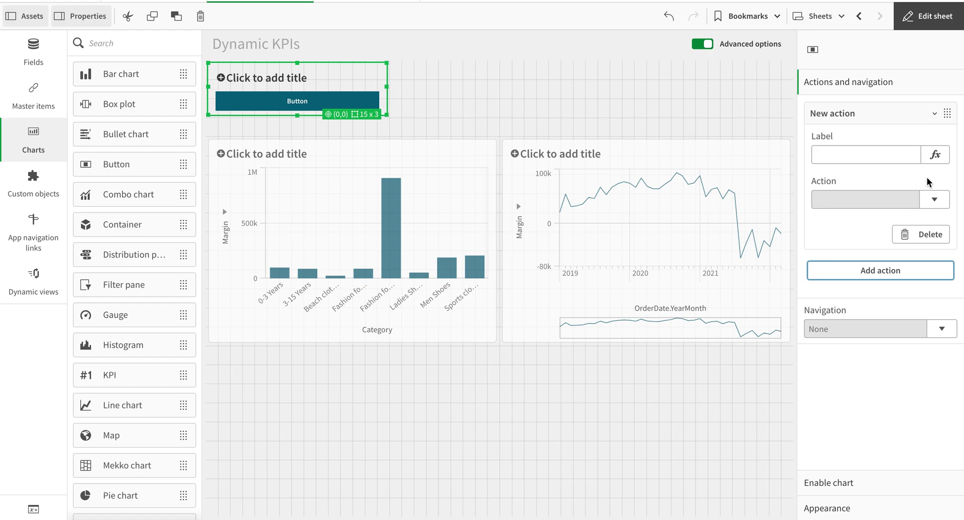
click(935, 200)
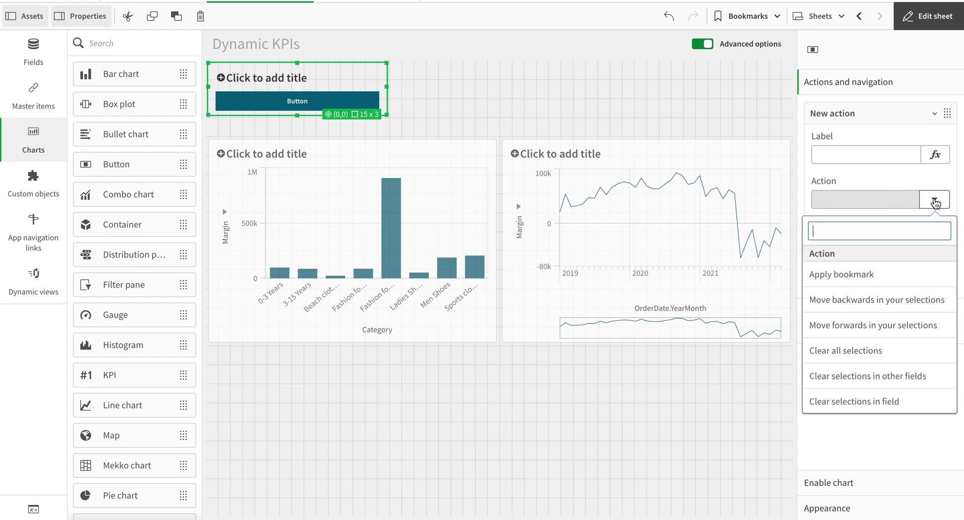
text(var)
click(898, 274)
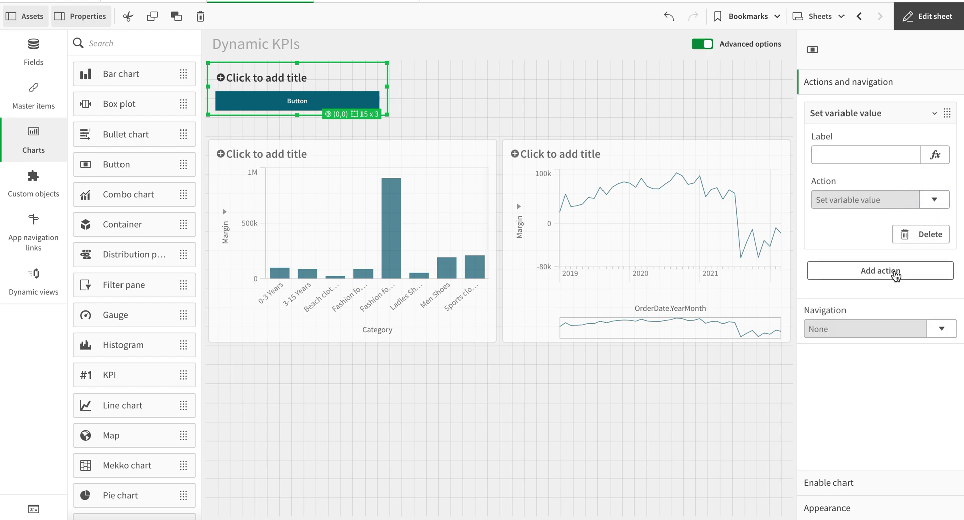
click(885, 153)
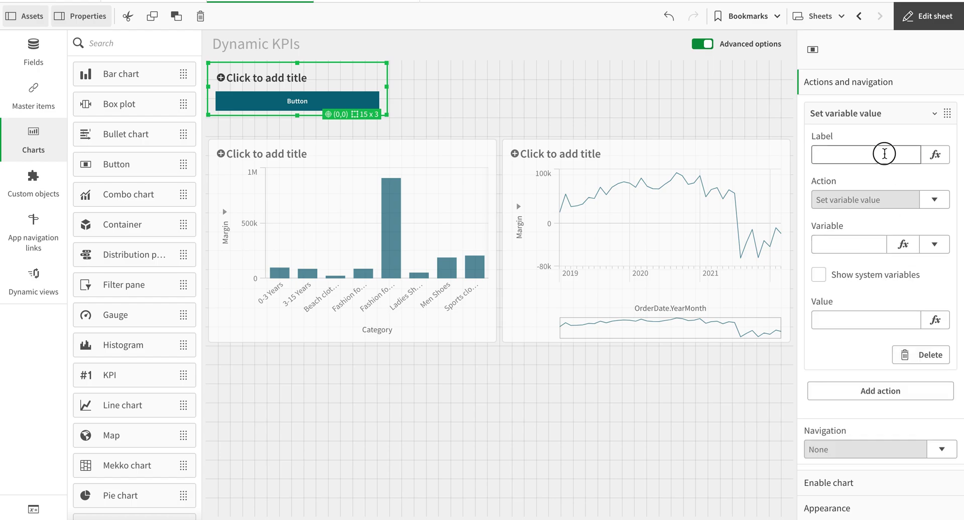
click(869, 319)
click(859, 246)
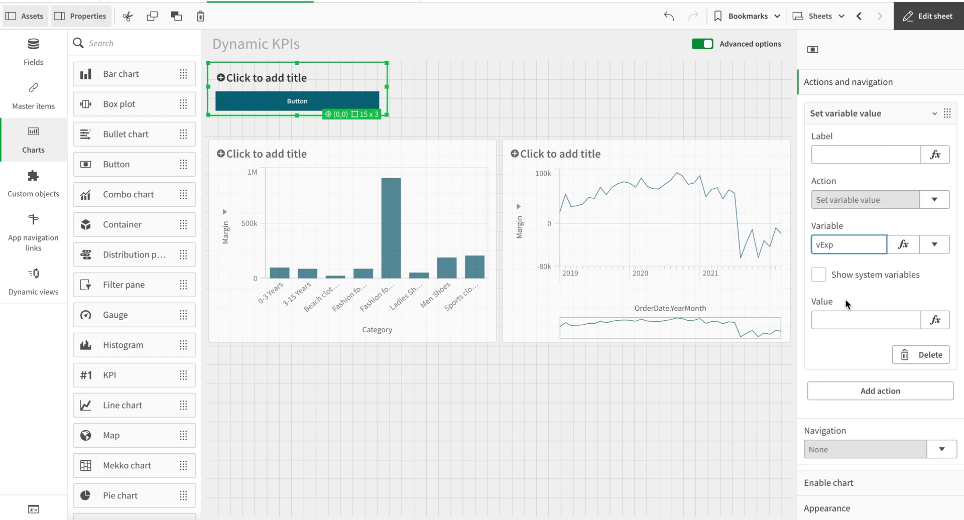
click(843, 319)
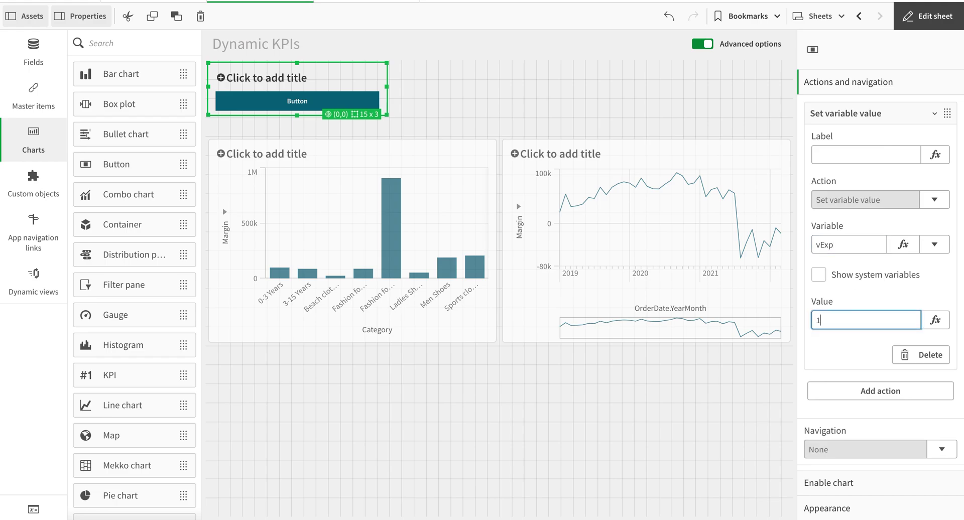
click(844, 509)
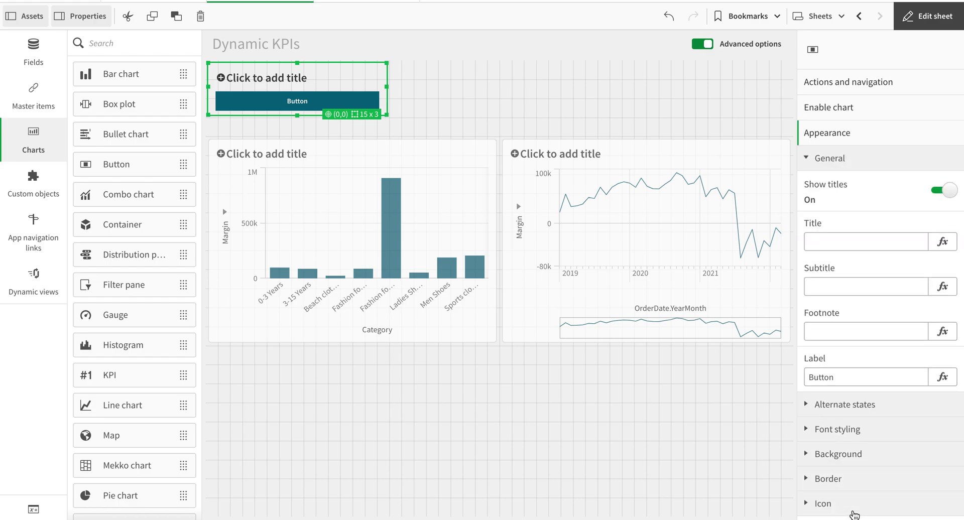
- Relabel the button 'Sales Amount', preview the sheet, and return to editing
click(844, 377)
key(ctrl+a)
text(S)
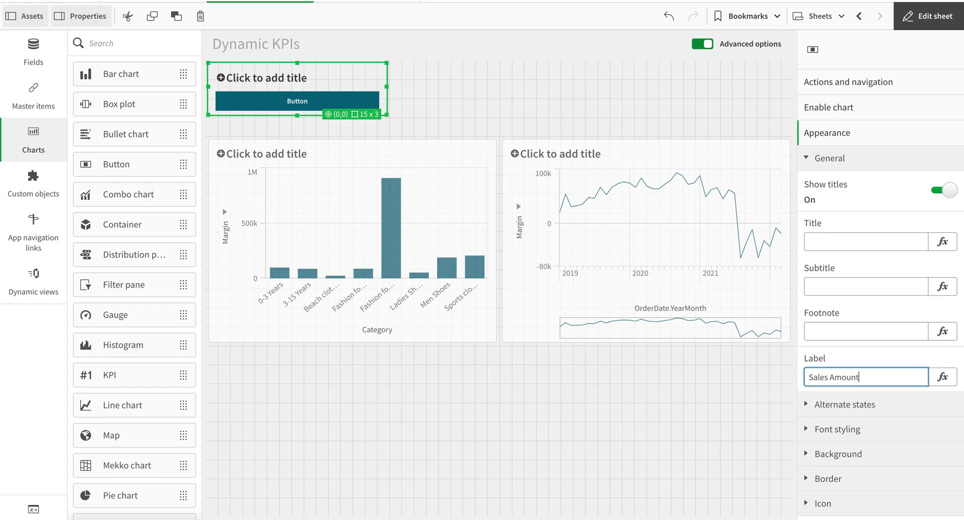
click(847, 350)
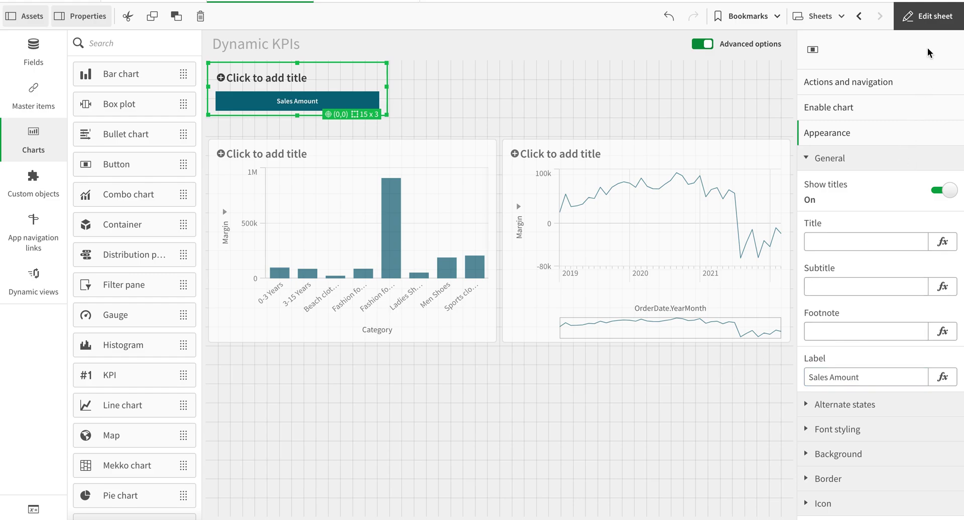
click(943, 17)
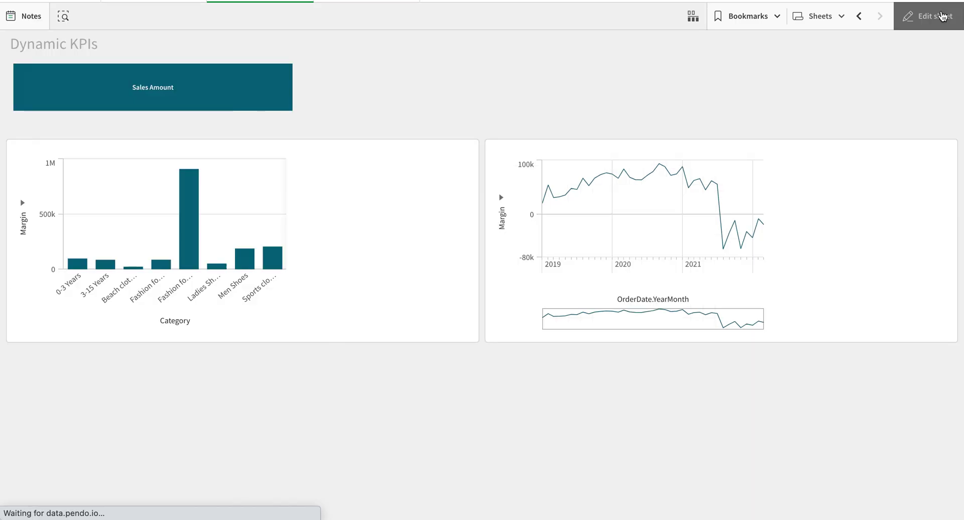
click(909, 20)
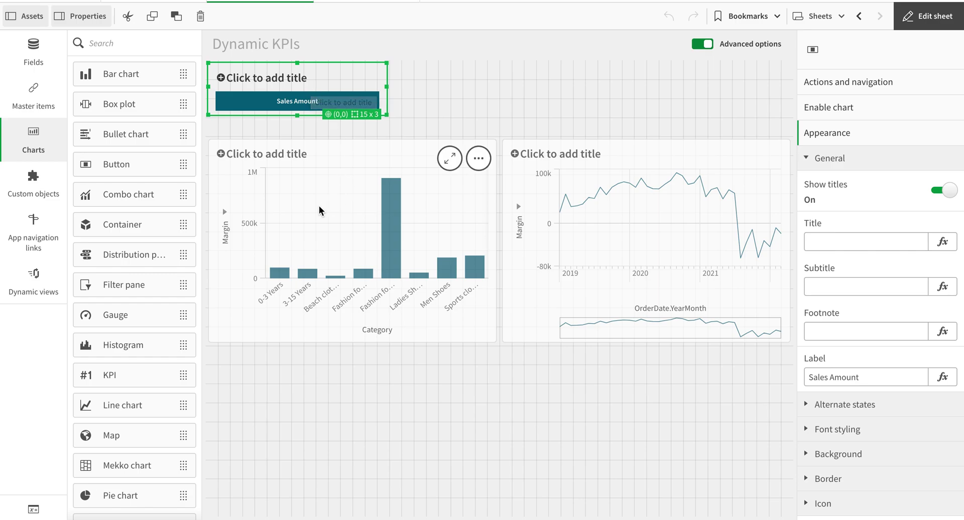
- Delete the bar chart's Margin measure and its SalesAmount alternative measure
click(325, 162)
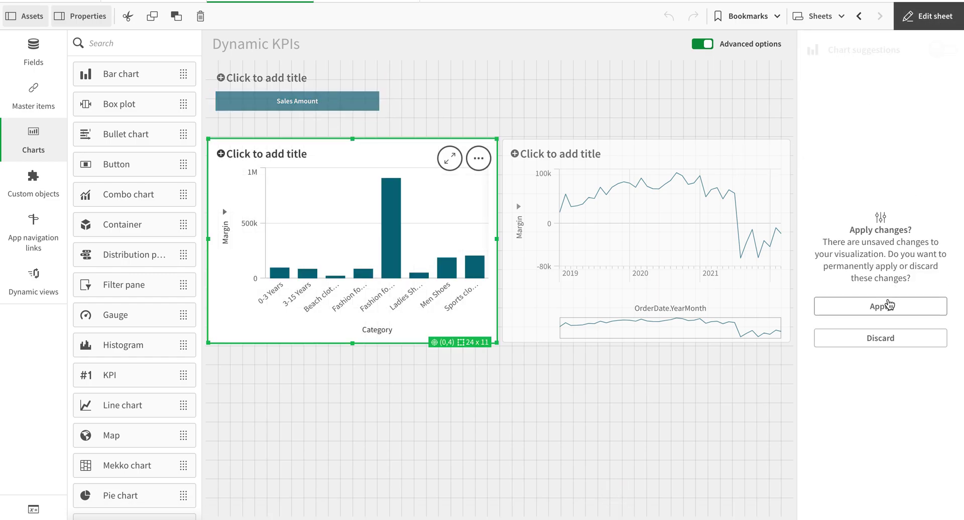
click(903, 315)
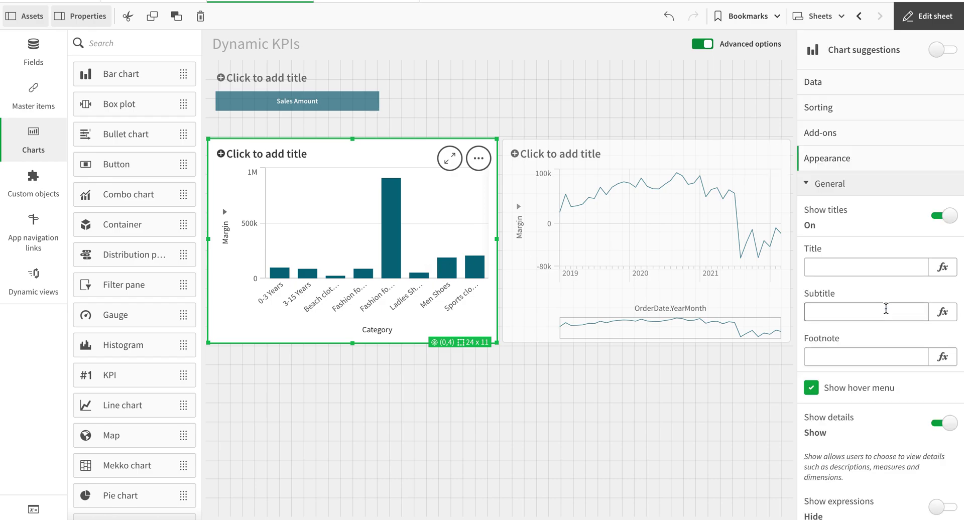
click(862, 89)
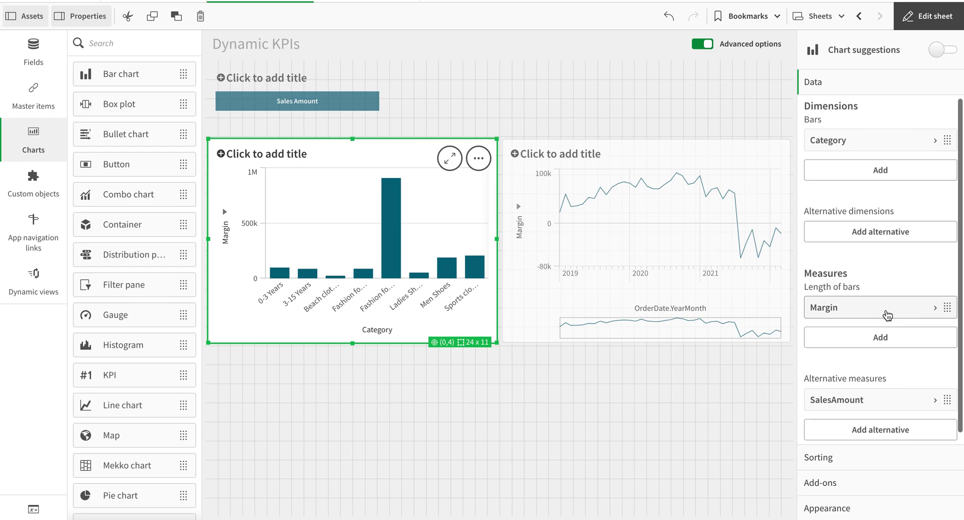
click(888, 315)
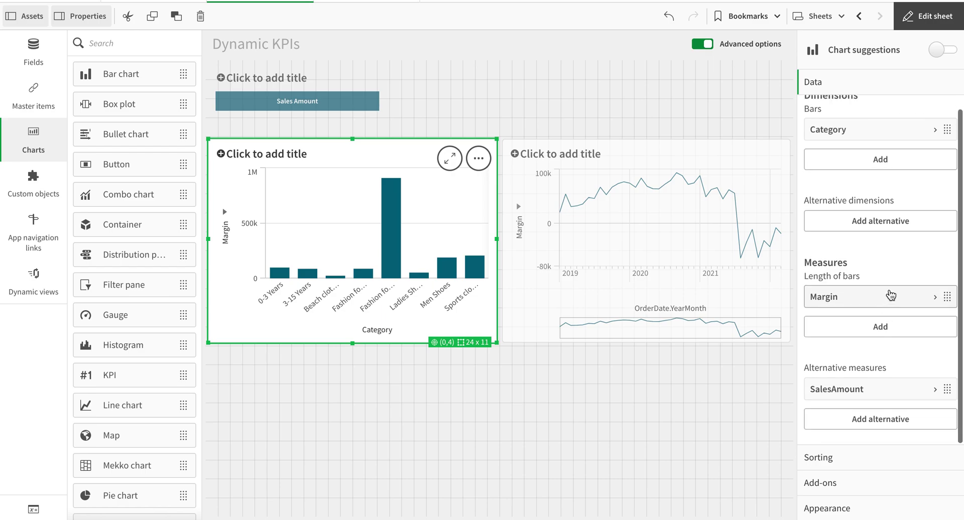
click(917, 298)
click(898, 277)
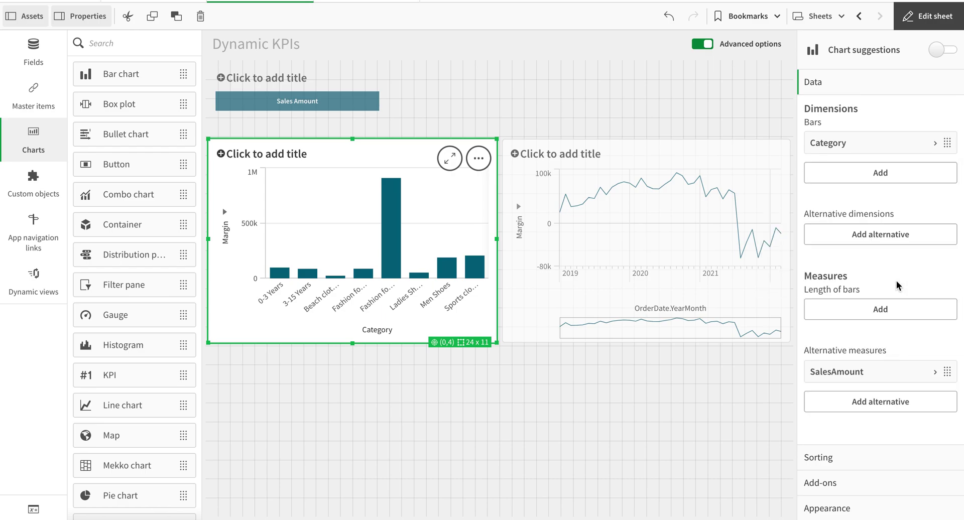
right_click(873, 379)
click(871, 367)
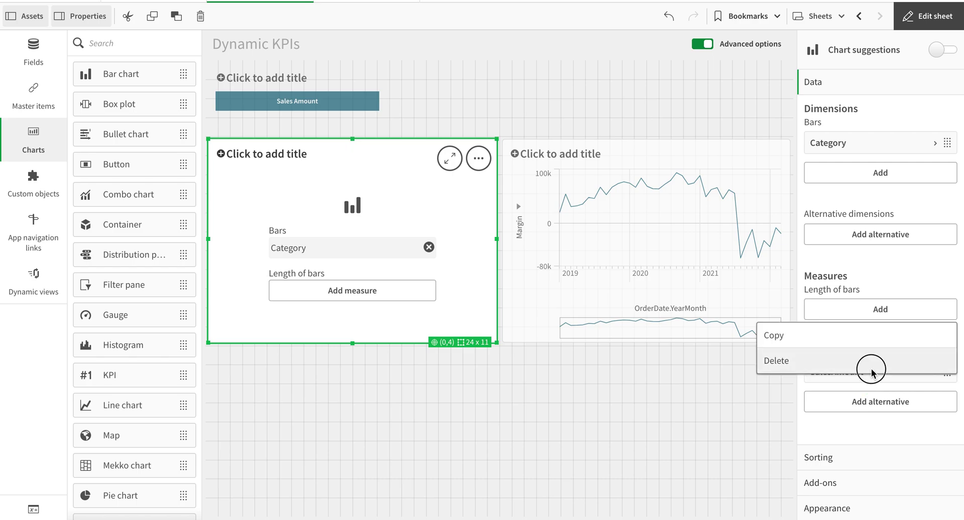
click(879, 307)
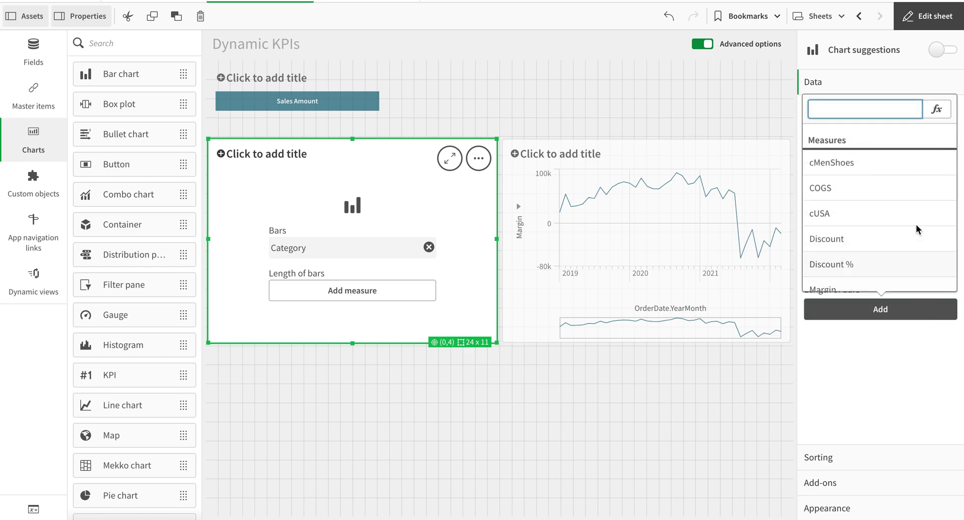
- Enter Pick($(vExp),SalesAmount, Margin) as the bar chart's measure expression and apply it
click(937, 110)
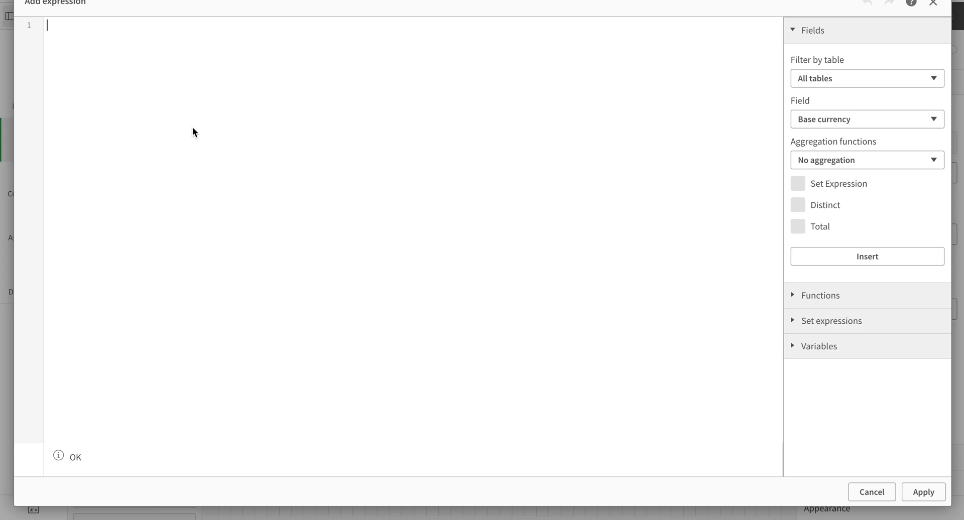
text(Pick($()
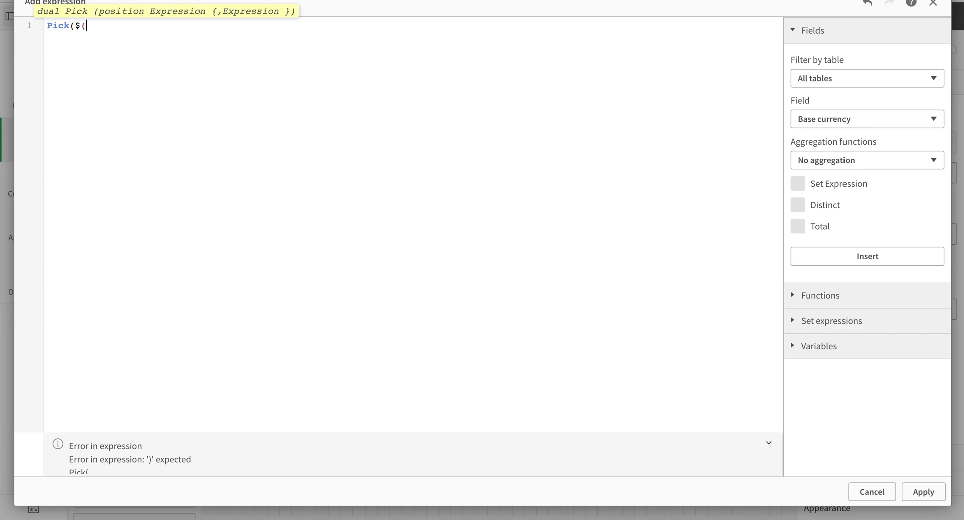
text(vEx)
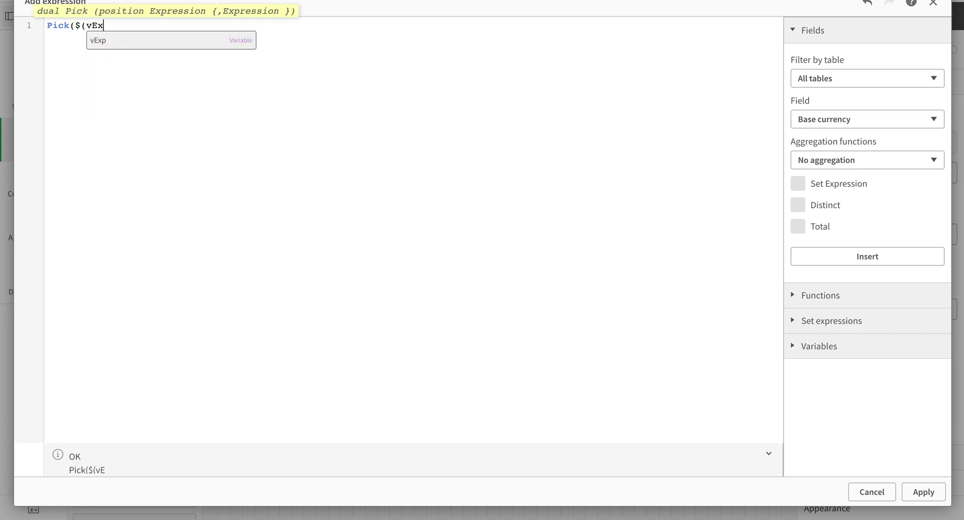
text(p),)
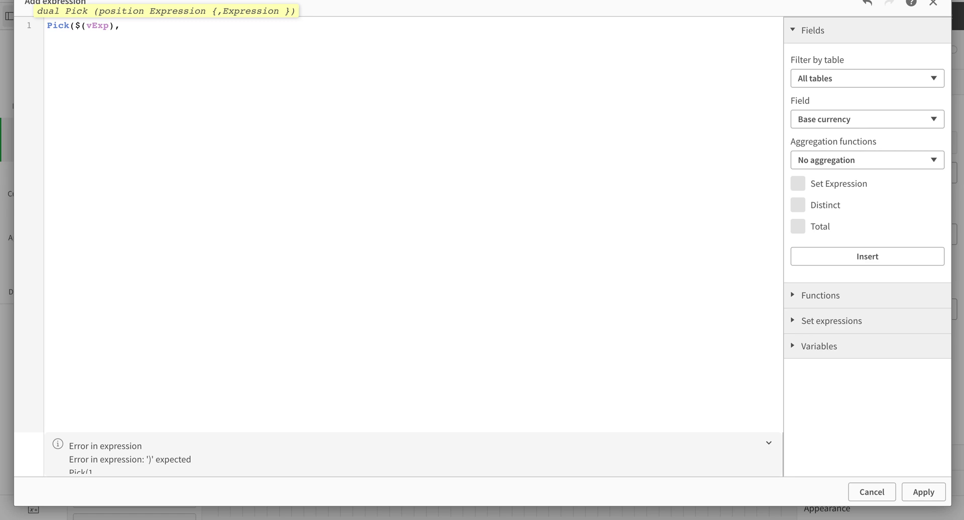
text(es)
key(BackSpace)
key(BackSpace)
key(BackSpace)
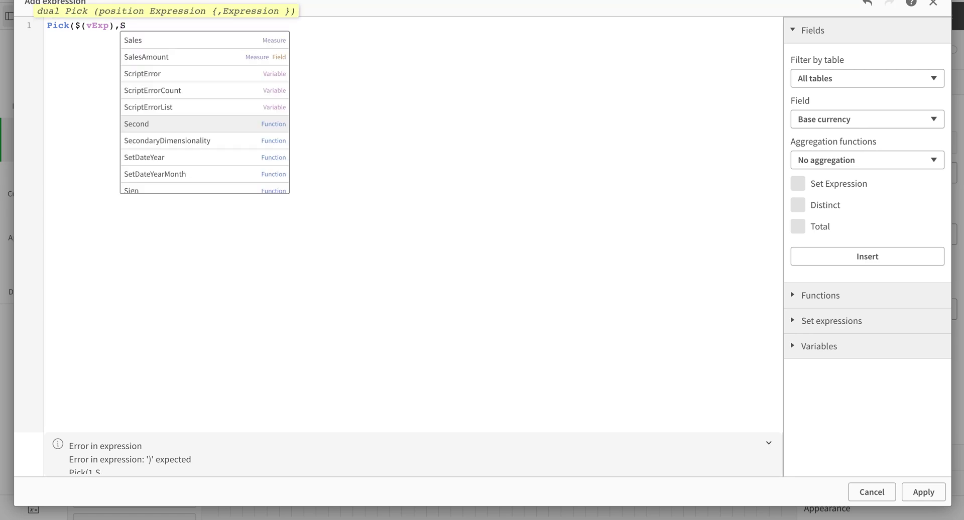
click(193, 60)
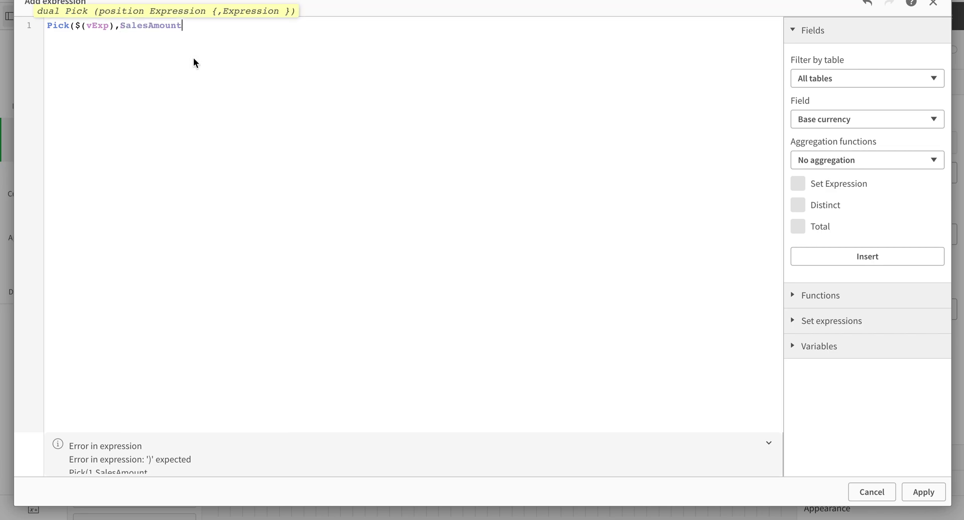
text(, Mar)
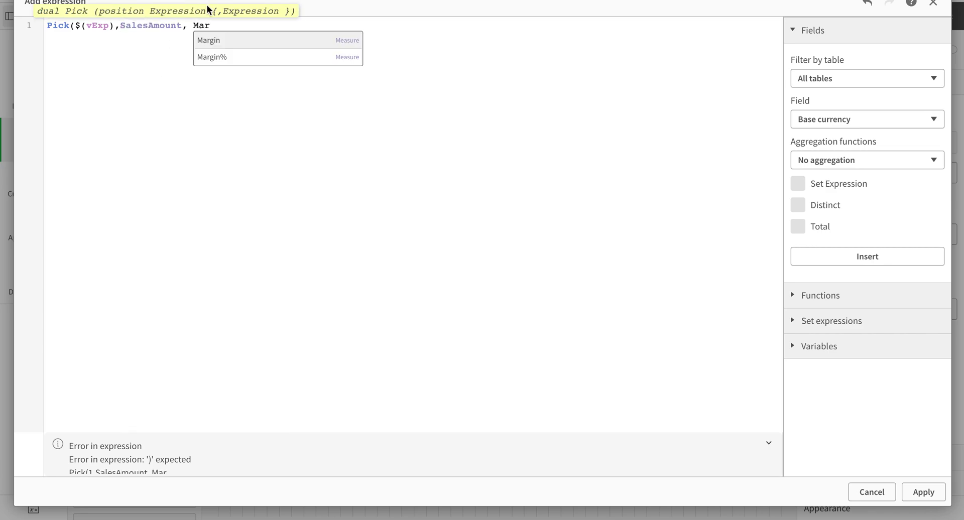
click(215, 39)
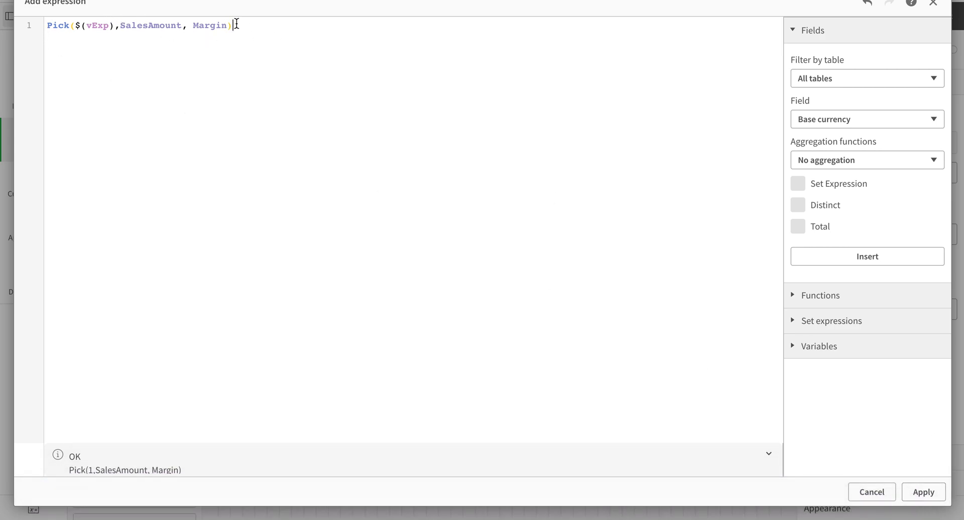
click(923, 491)
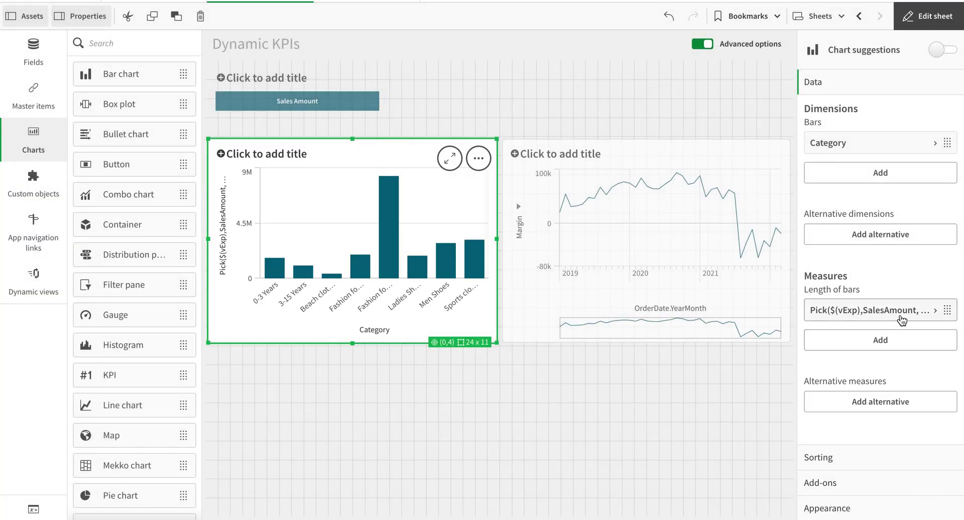
- Copy the bar chart's Pick($(vExp),SalesAmount, Margin) measure
click(902, 314)
click(904, 316)
right_click(902, 317)
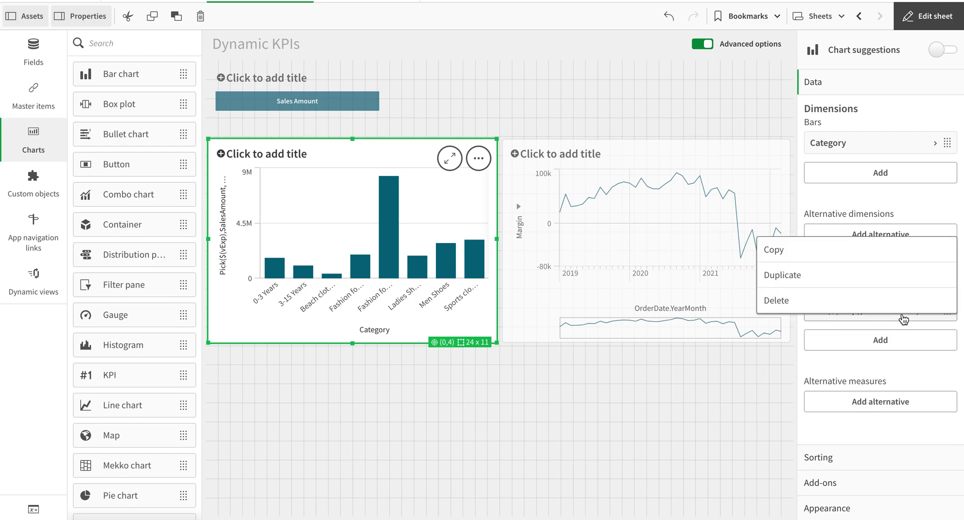
click(868, 252)
- On the line chart, replace Margin with the pasted Pick measure and delete the SalesAmount alternative
click(742, 253)
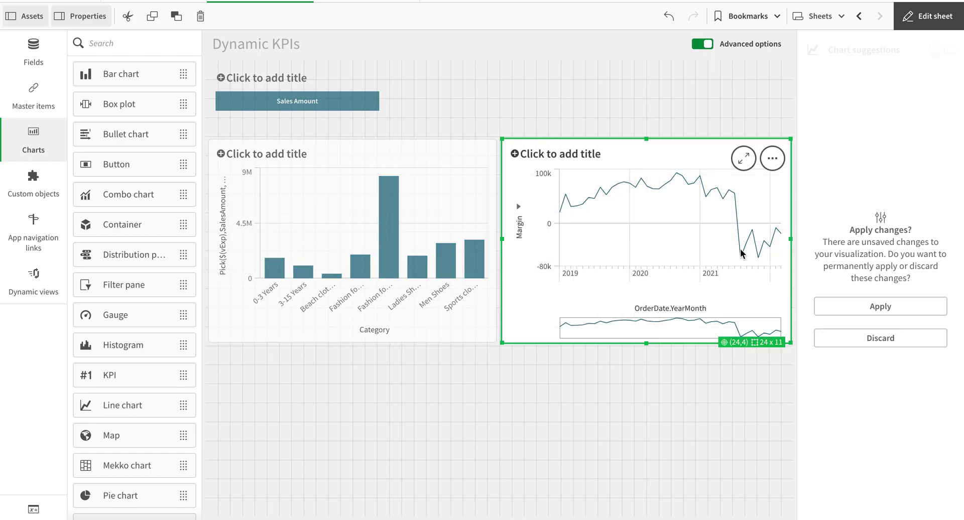
click(903, 305)
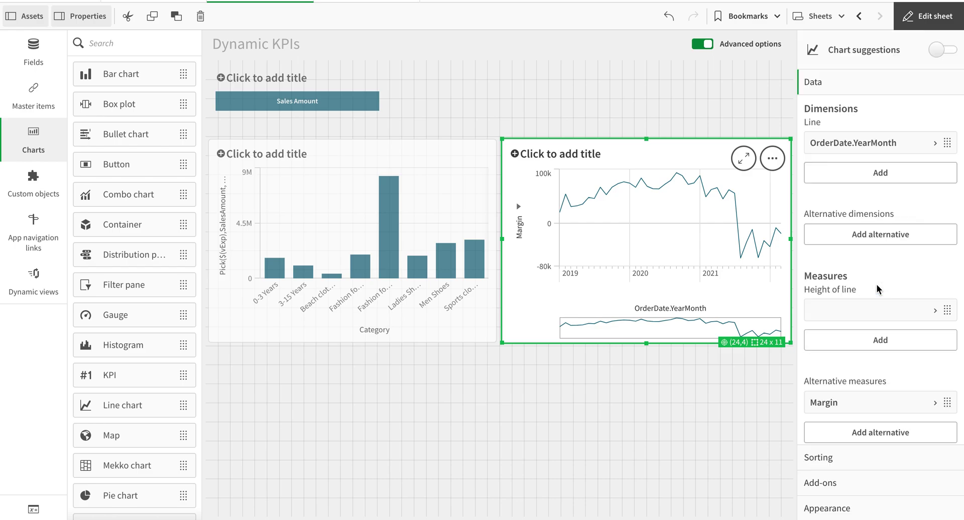
right_click(854, 317)
click(778, 304)
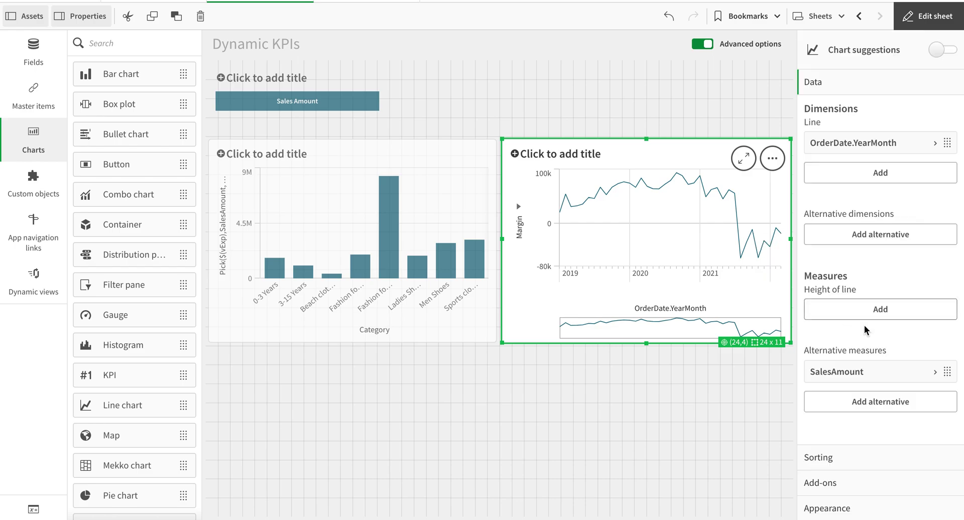
click(869, 317)
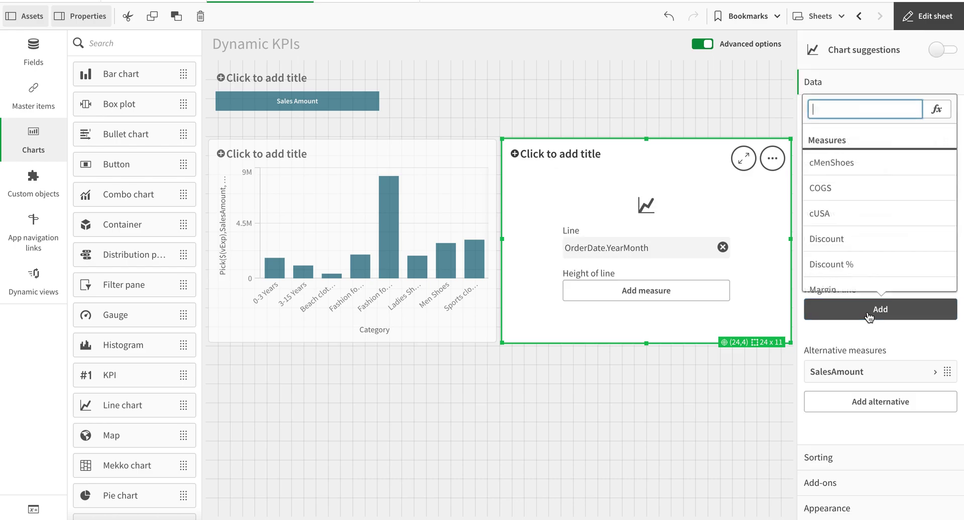
click(875, 347)
click(875, 314)
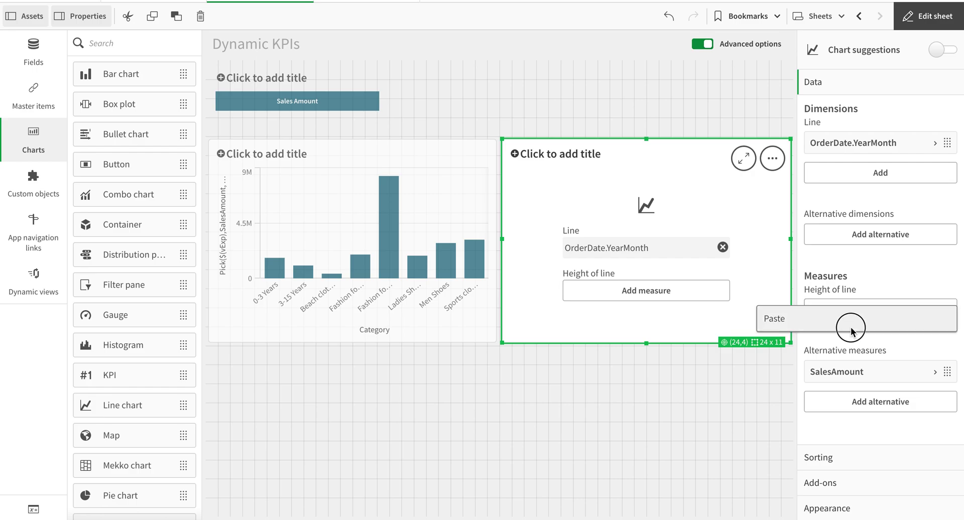
click(853, 327)
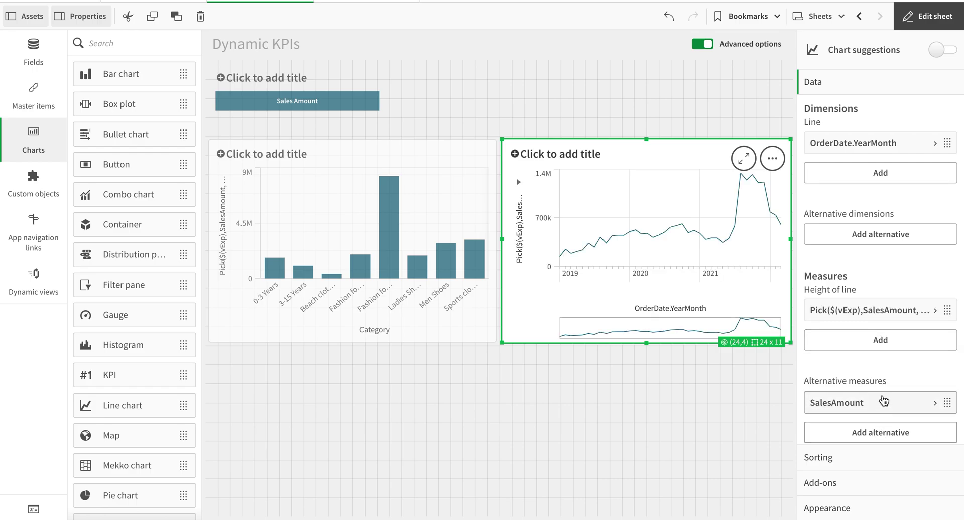
right_click(885, 402)
click(883, 380)
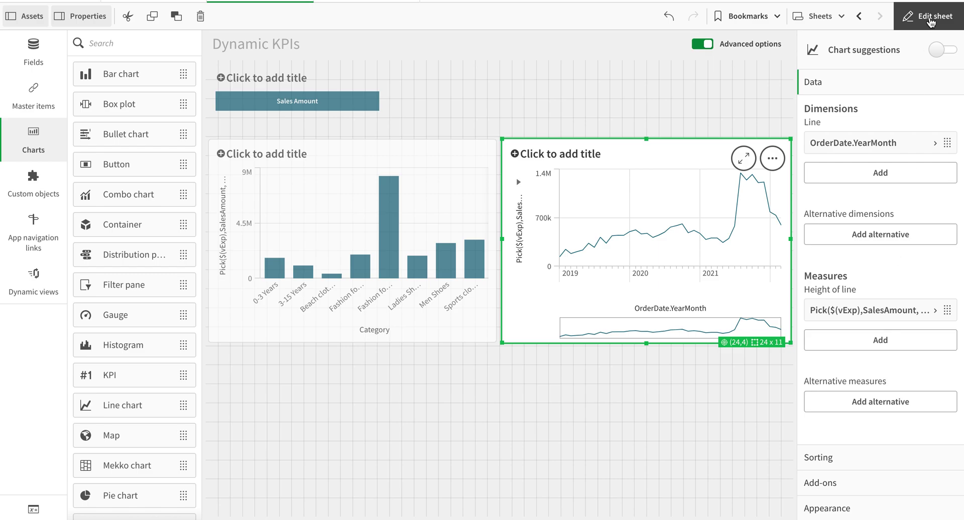
click(930, 18)
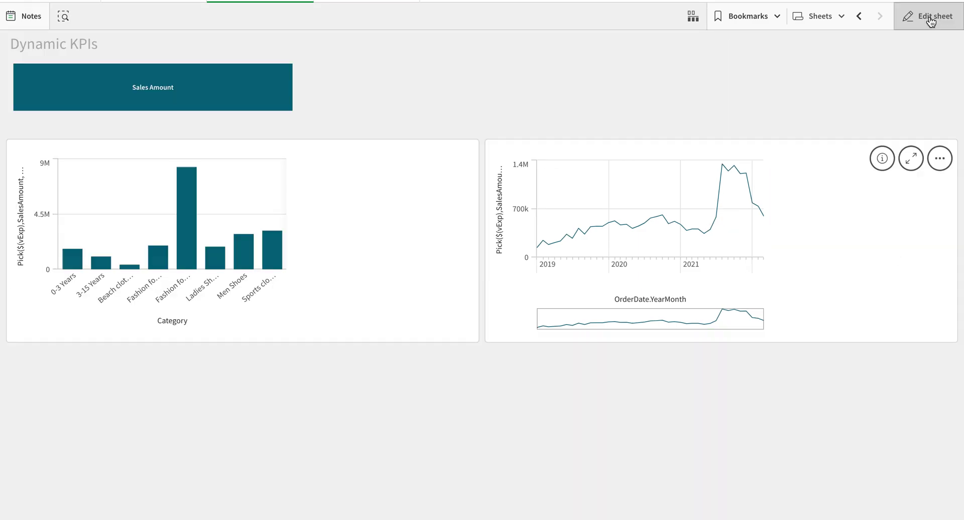
click(199, 94)
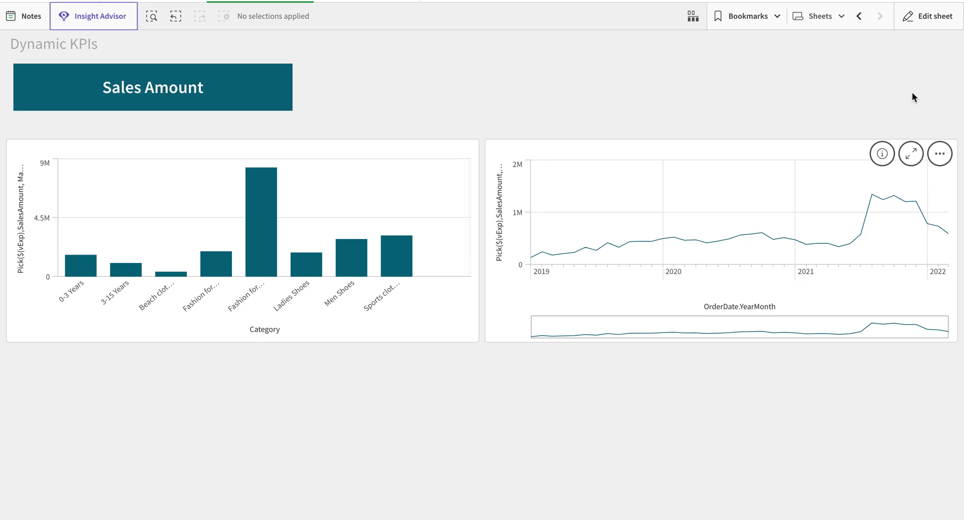
click(937, 17)
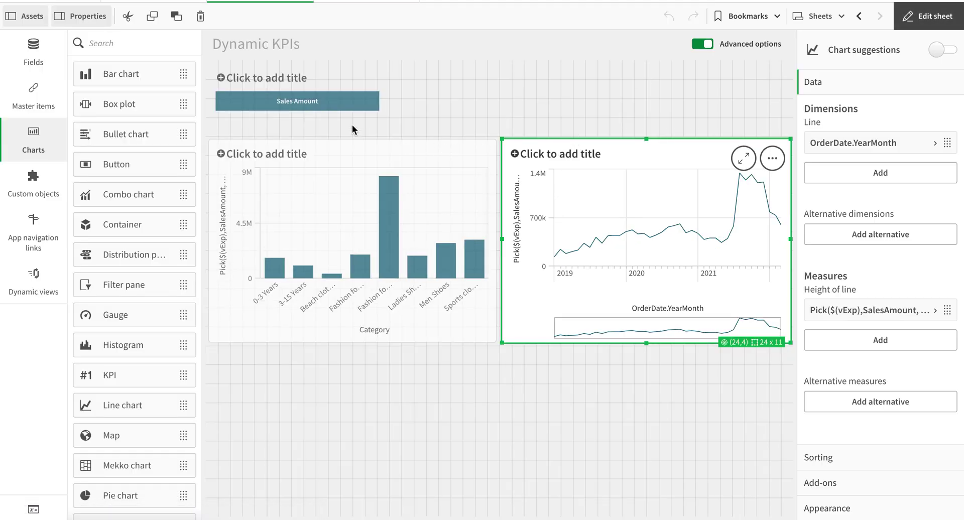
click(360, 107)
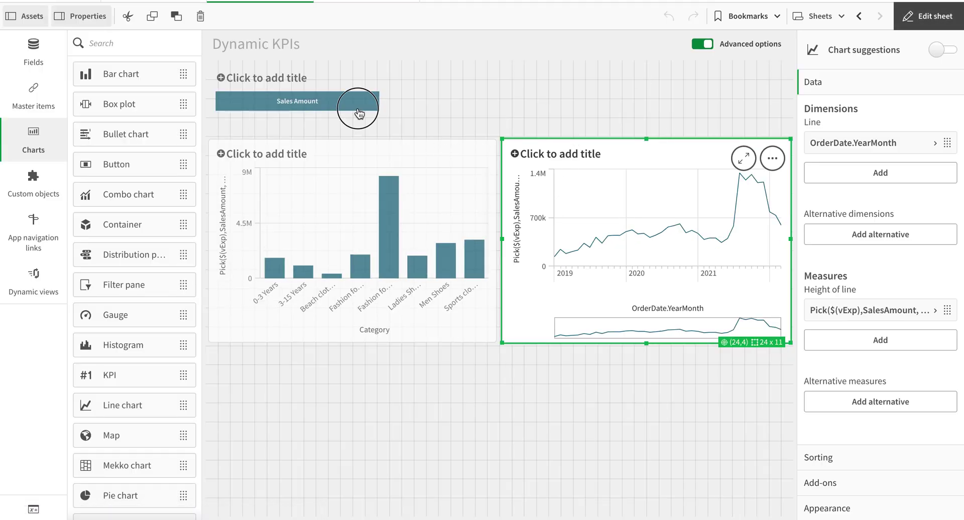
- Paste a copy of the Sales Amount button beside the original and make it smaller
click(440, 121)
key(ctrl+v)
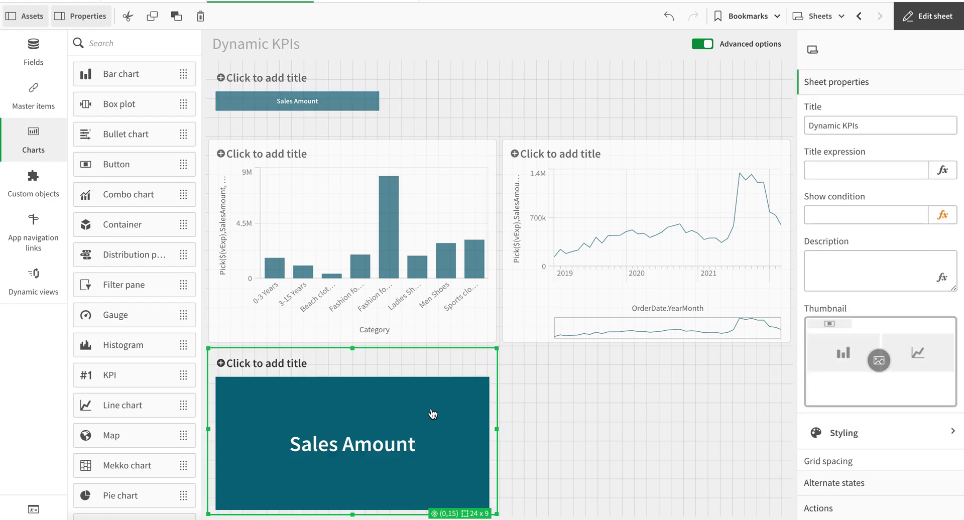
drag(432, 411, 419, 115)
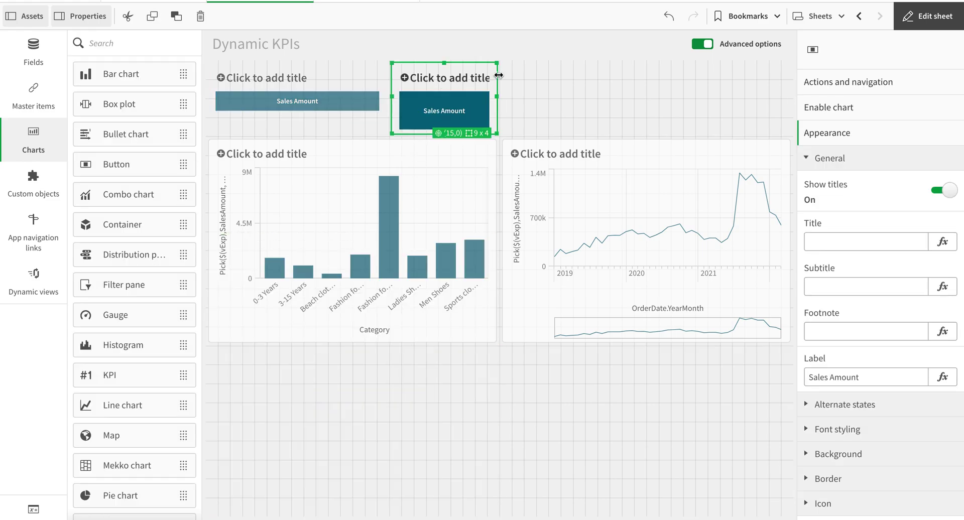
drag(491, 71, 496, 81)
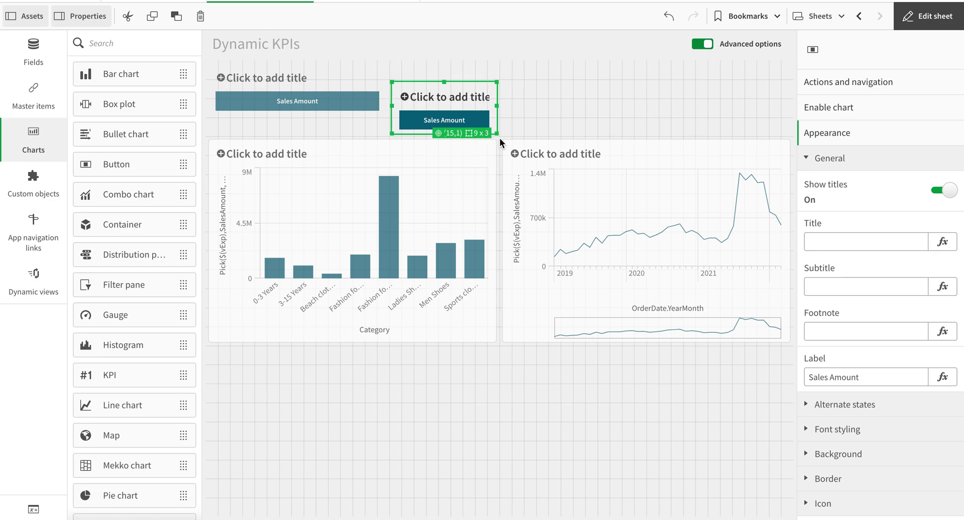
drag(497, 134, 487, 126)
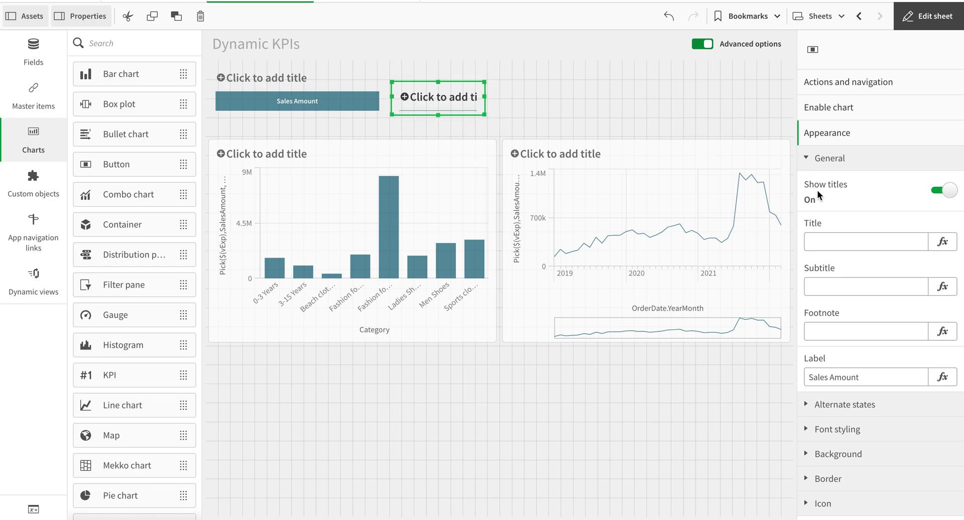
- Relabel the copied button Margin and start setting its vExp action value to 2
drag(873, 380, 718, 377)
text(Margin)
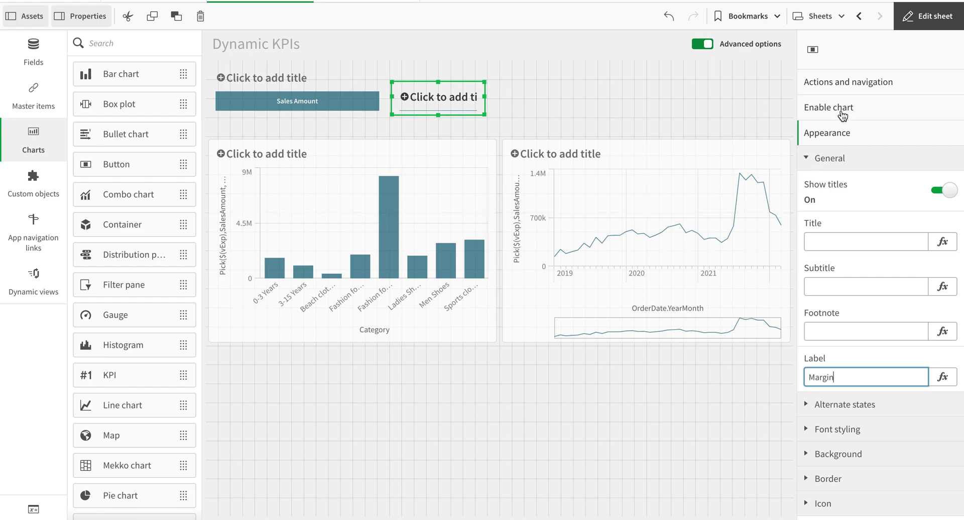
click(849, 85)
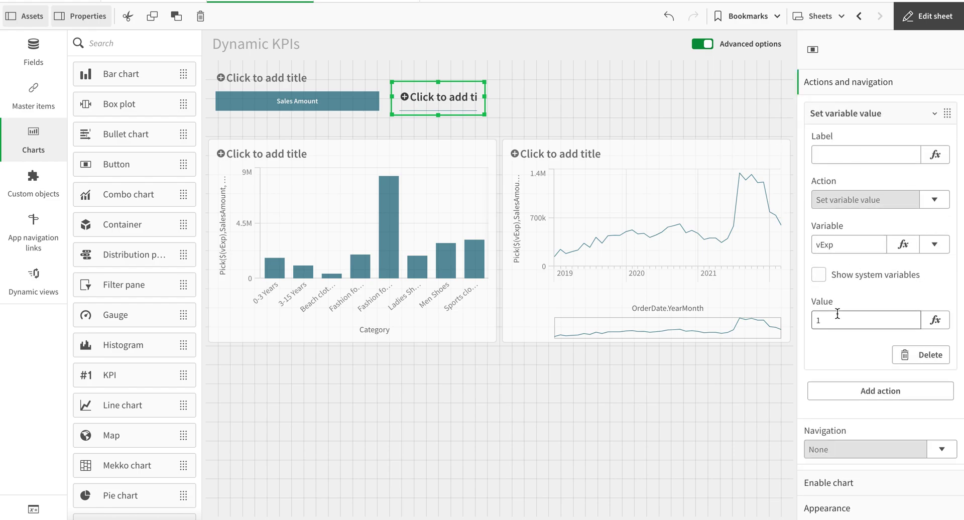
click(837, 314)
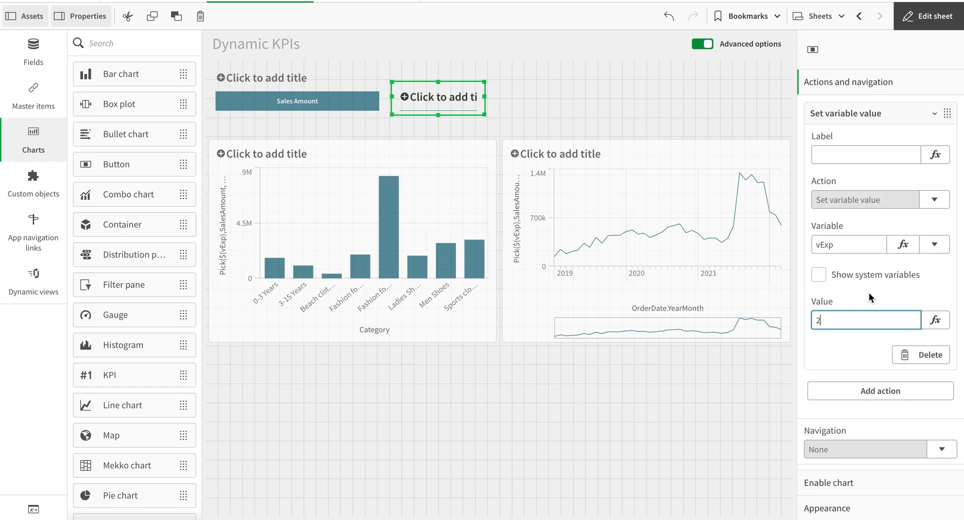
click(946, 15)
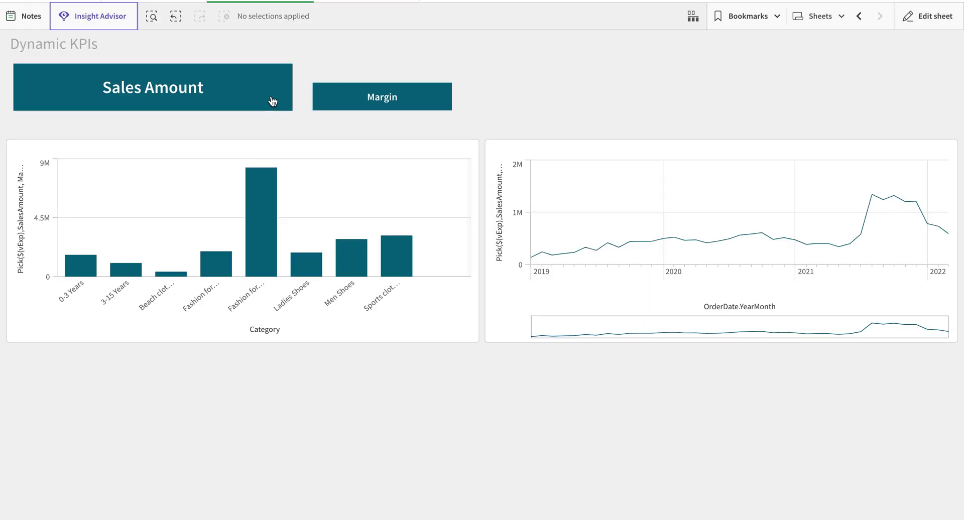
click(353, 110)
click(228, 104)
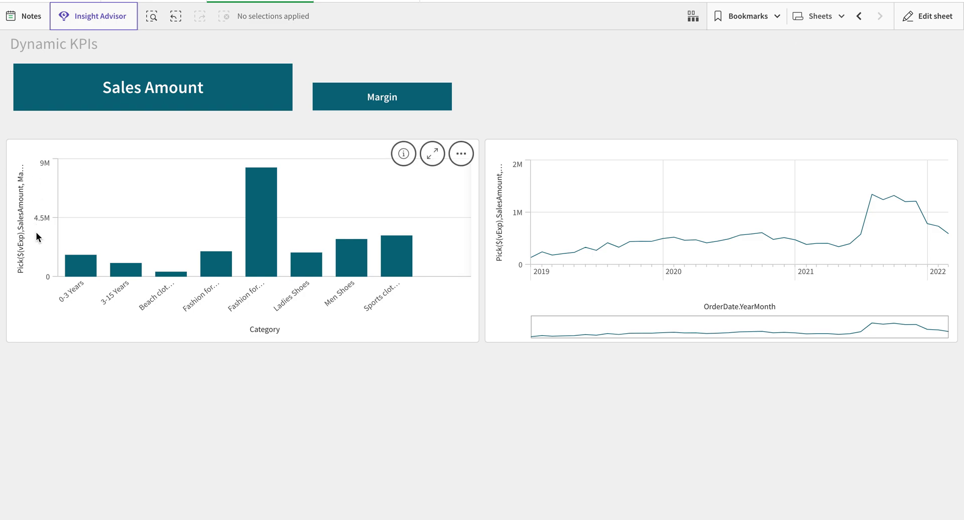
click(929, 15)
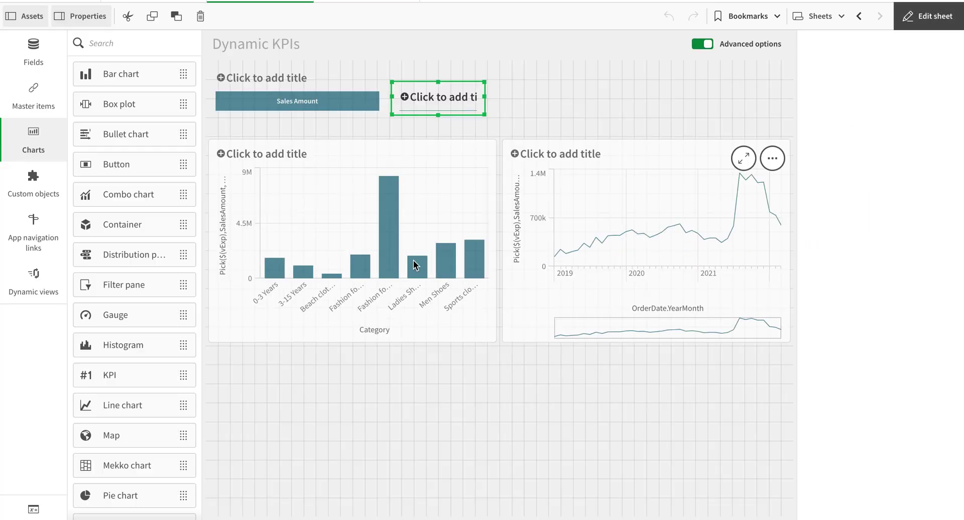
click(449, 256)
- Select the bar chart's Pick measure expression and open a blank expression editor for its label
scroll(893, 271, down, 5)
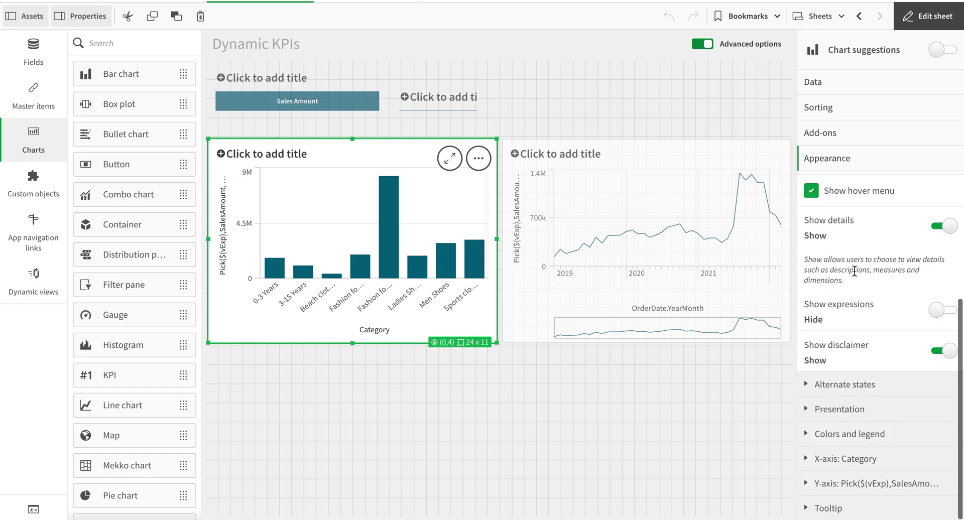
scroll(853, 271, up, 5)
click(846, 82)
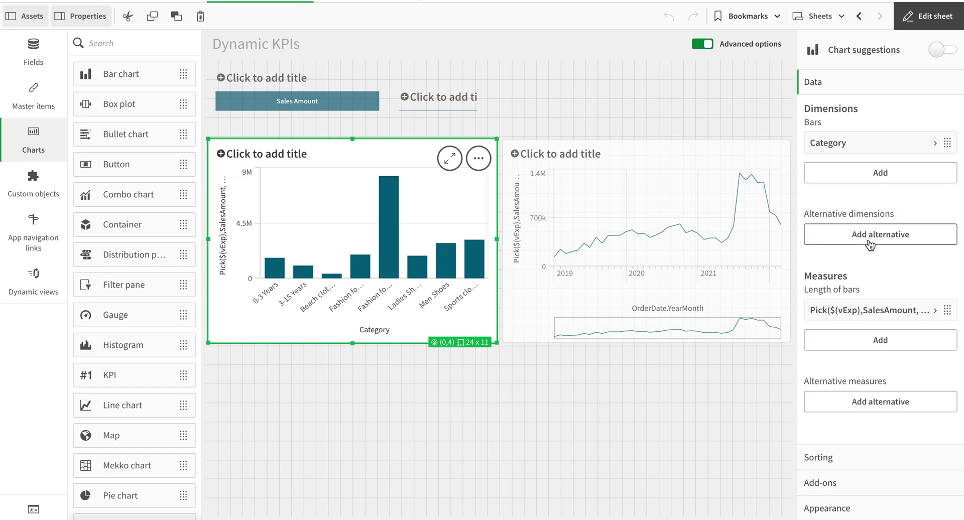
click(876, 309)
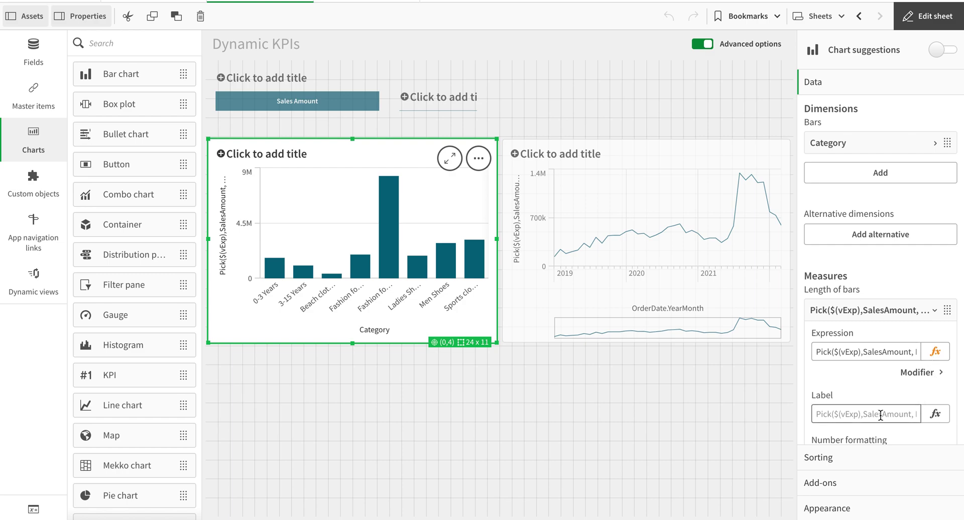
click(903, 351)
key(ctrl+a)
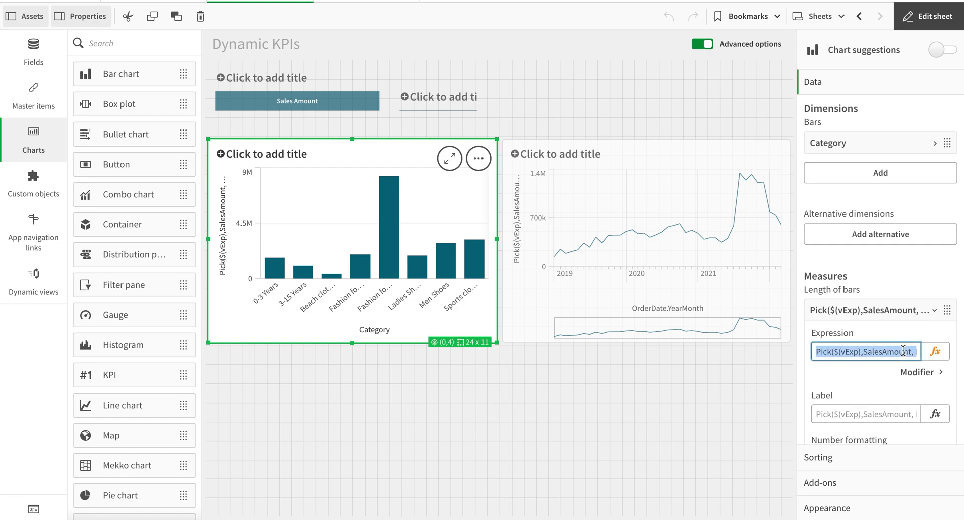
click(935, 414)
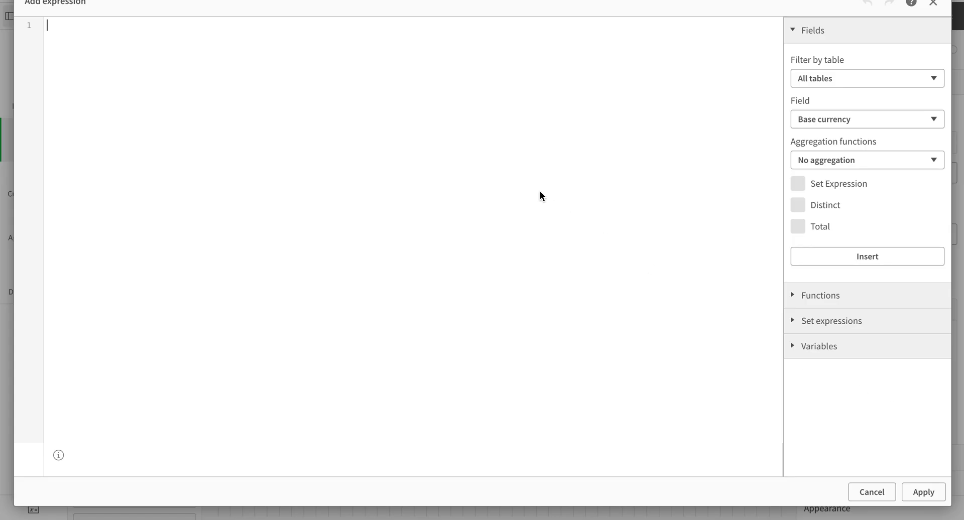
- Apply the bar chart label =Pick($(vExp),'Sales Amount','Margin') with both names quoted
text(=Pick($(vExp),SalesAmount, Margin))
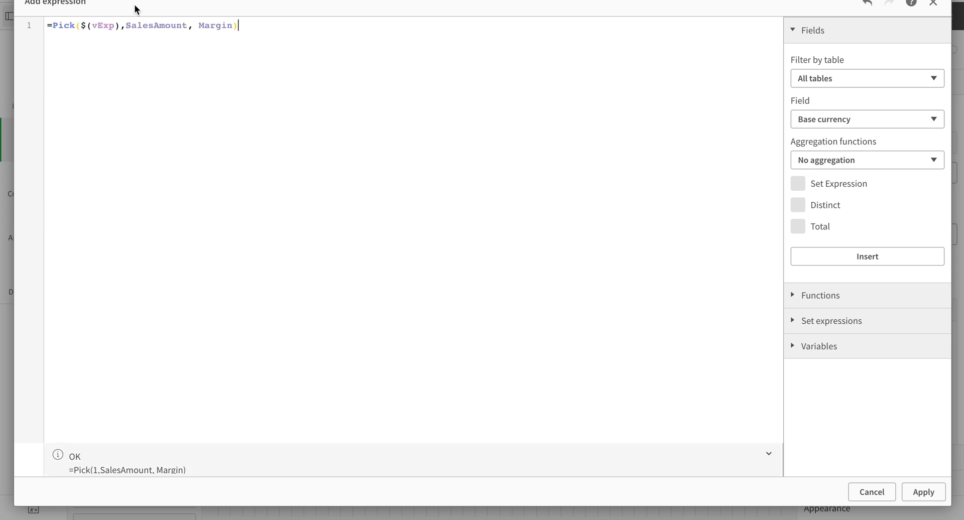
click(128, 22)
text(')
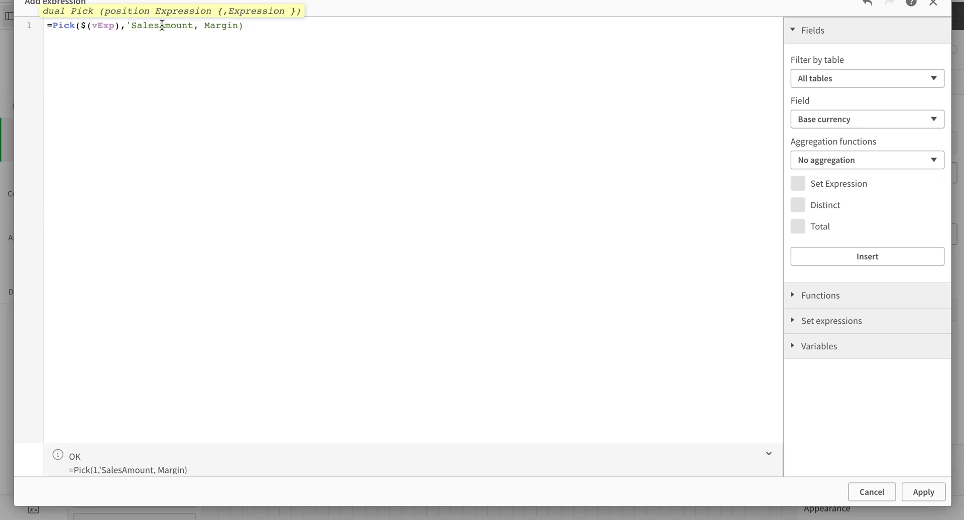
click(163, 26)
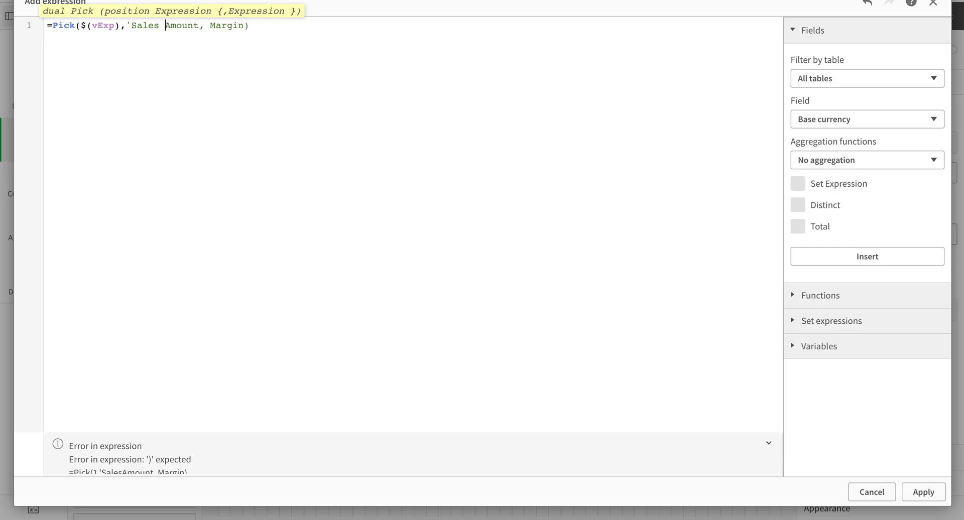
click(200, 26)
text(')
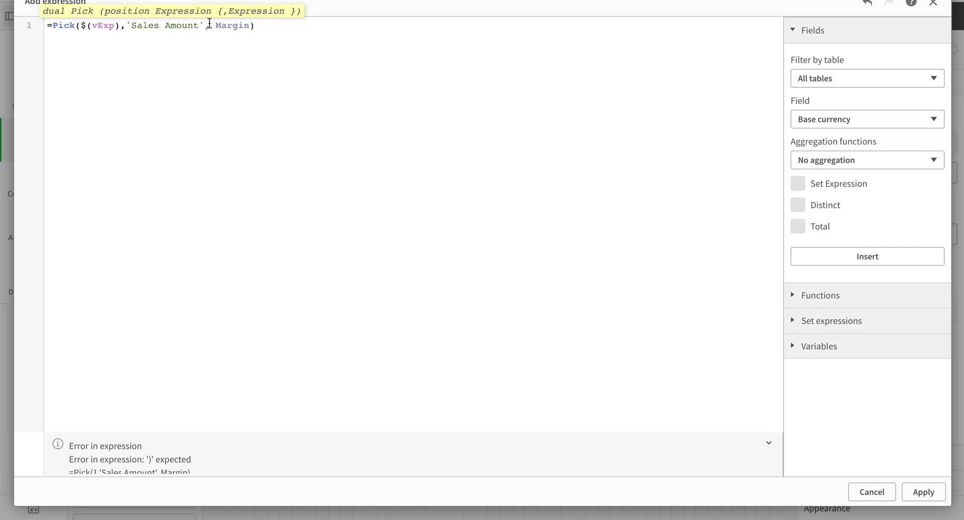
click(216, 25)
text(')
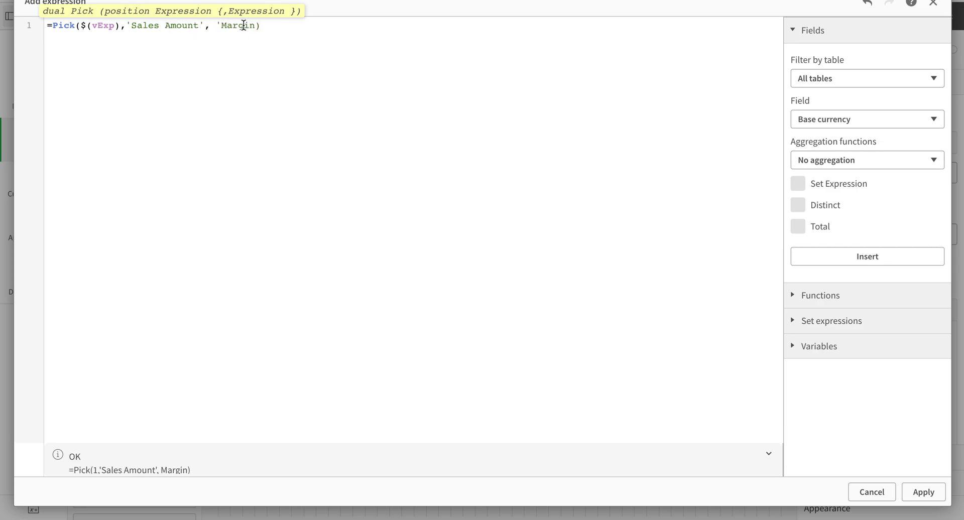
click(259, 25)
text(')
key(ctrl+a)
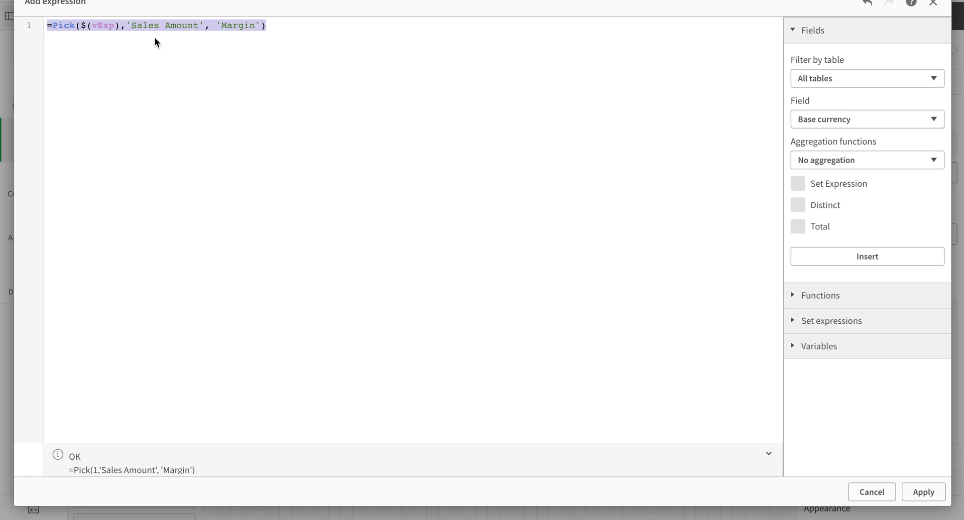
click(924, 491)
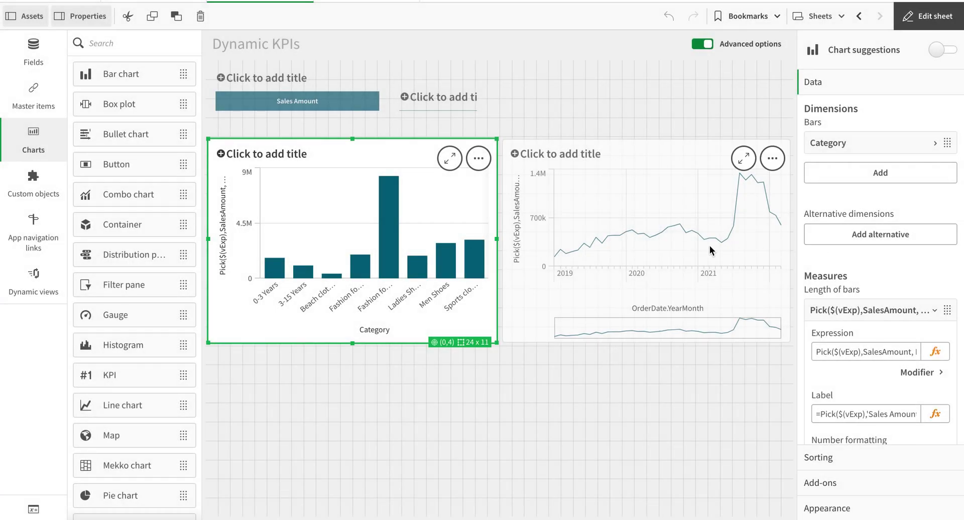
- Give the line chart measure the same Pick label and view the finished sheet
click(852, 310)
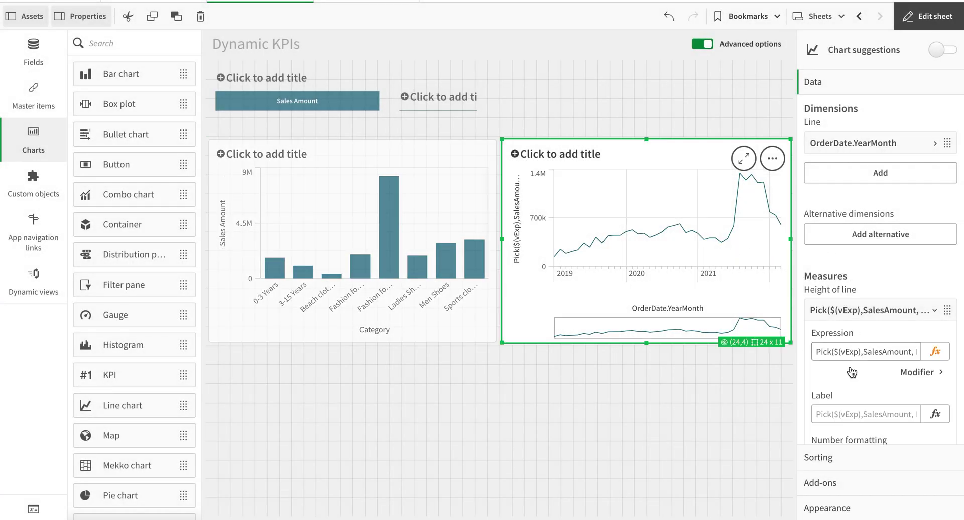
click(849, 413)
text(=Pick($(vExp),'Sales Amount','Margin'))
click(865, 389)
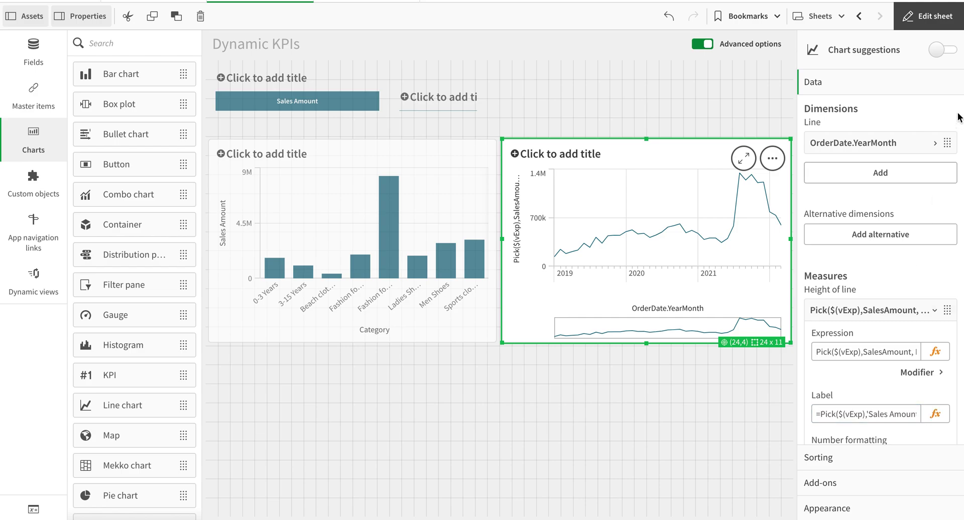
click(929, 16)
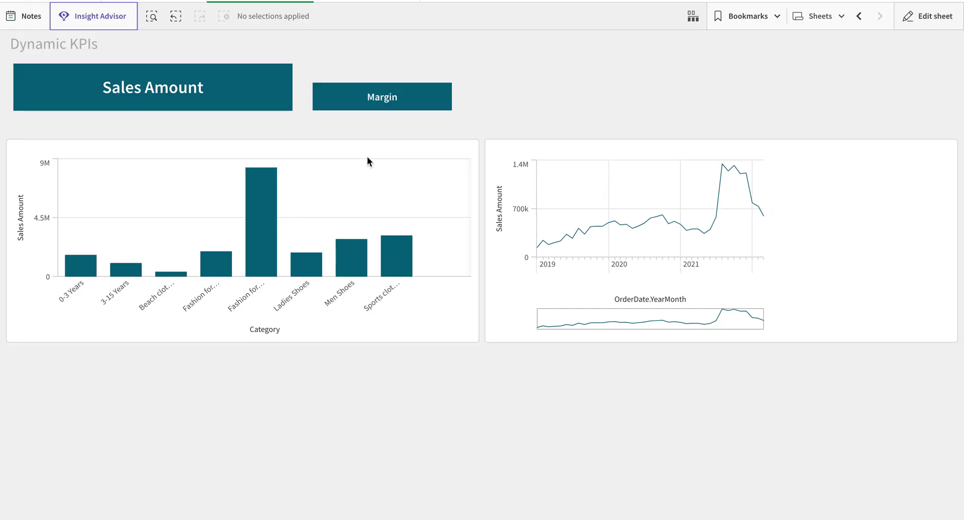
click(376, 103)
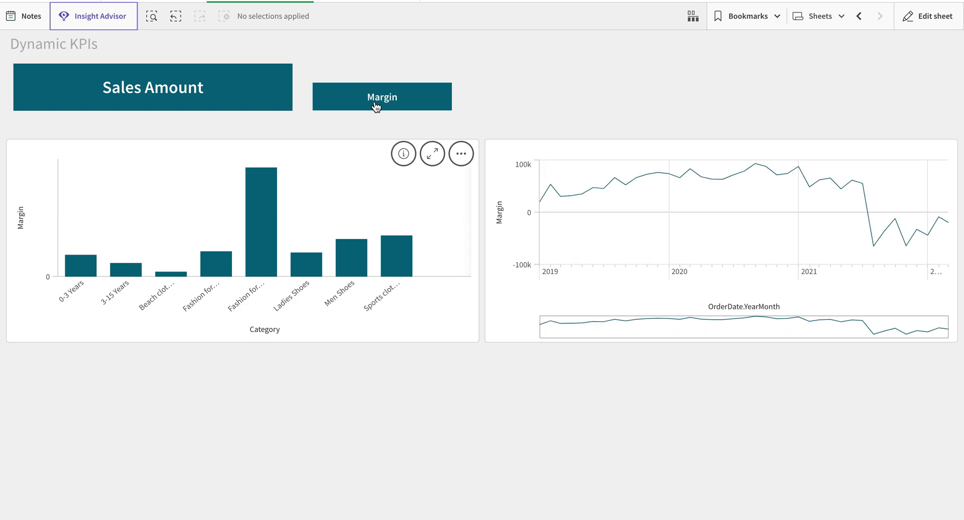
click(171, 91)
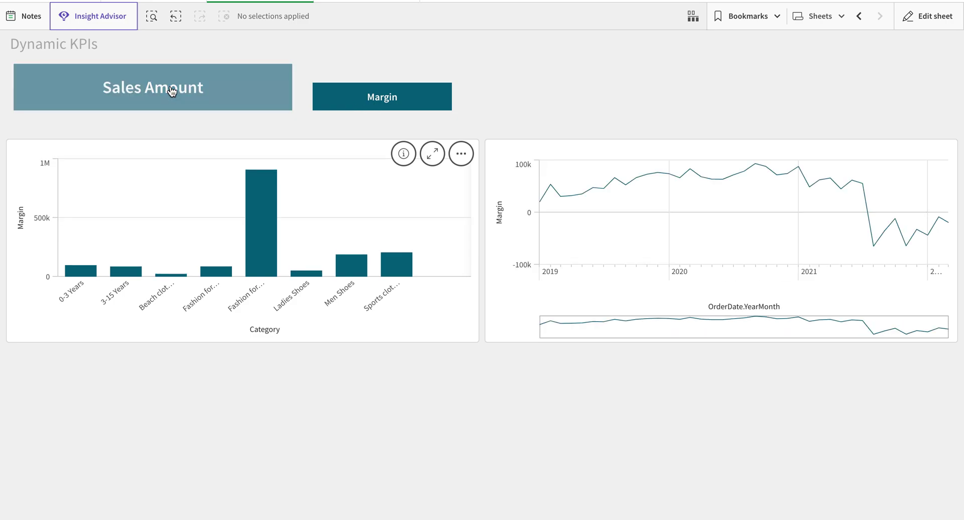